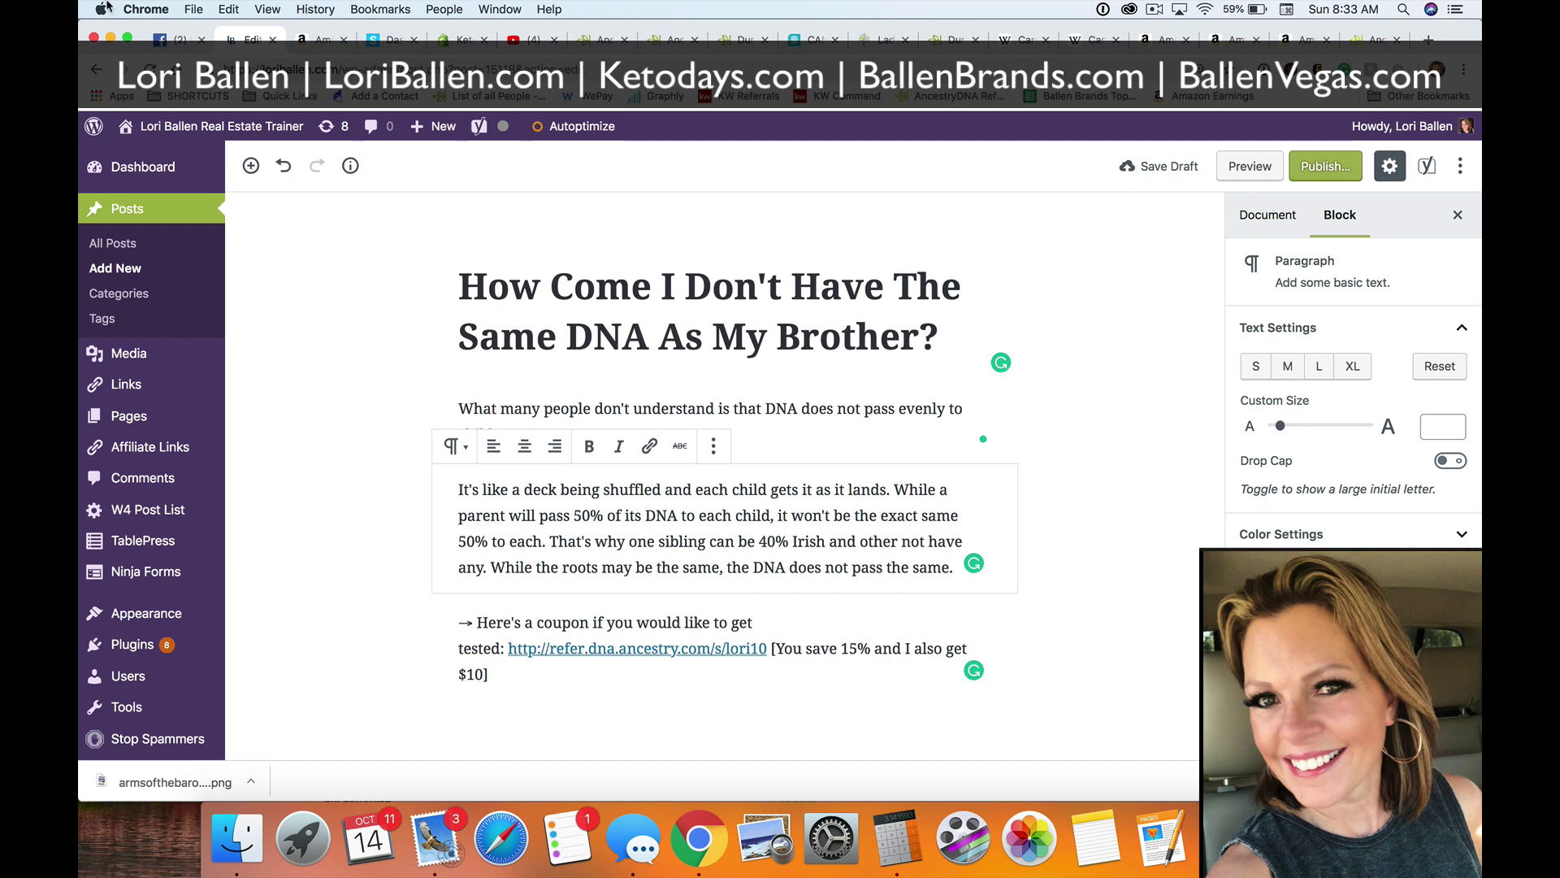
Step: Switch to the Facebook profile that holds the original DNA post
left_click(169, 45)
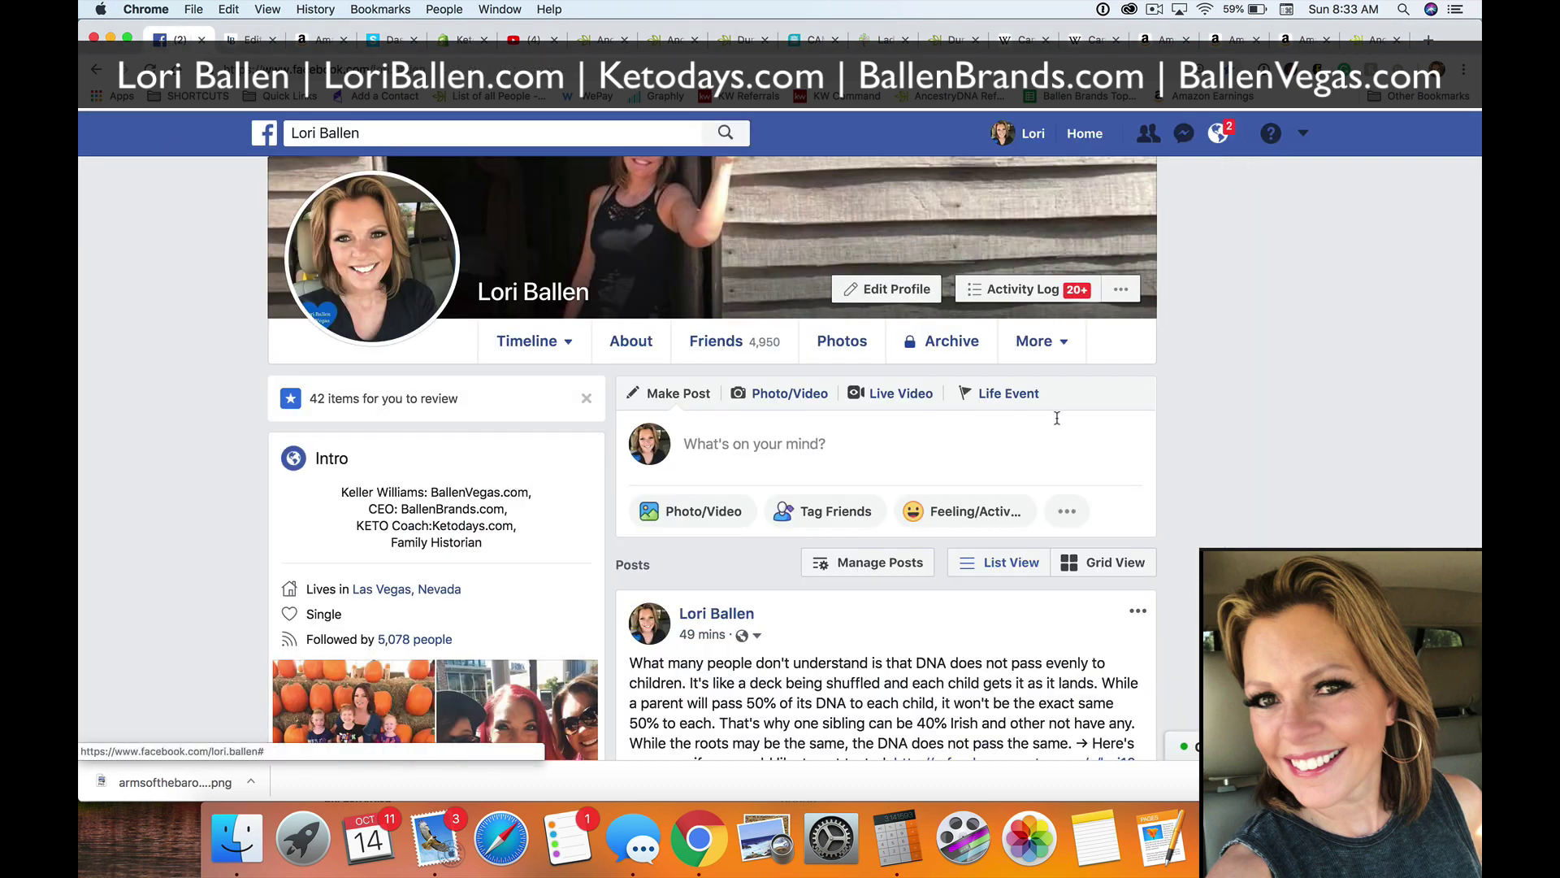
Step: Scroll to the DNA post and zoom the page to 150% to read it
scroll(1057, 418, "down", 2)
scroll(1057, 418, "down", 5)
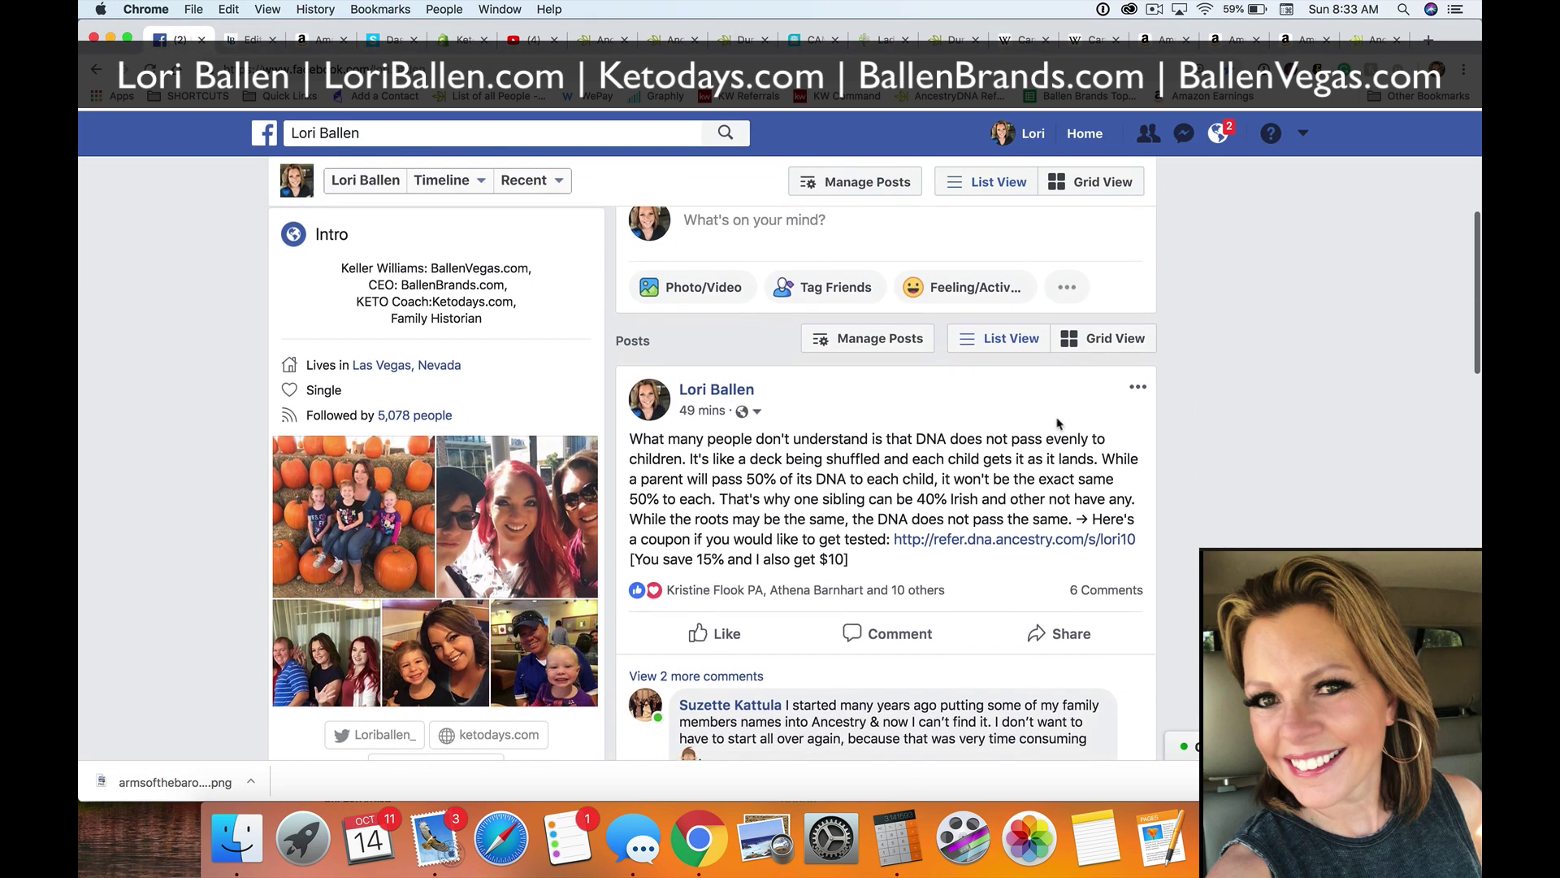
scroll(1056, 418, "down", 2)
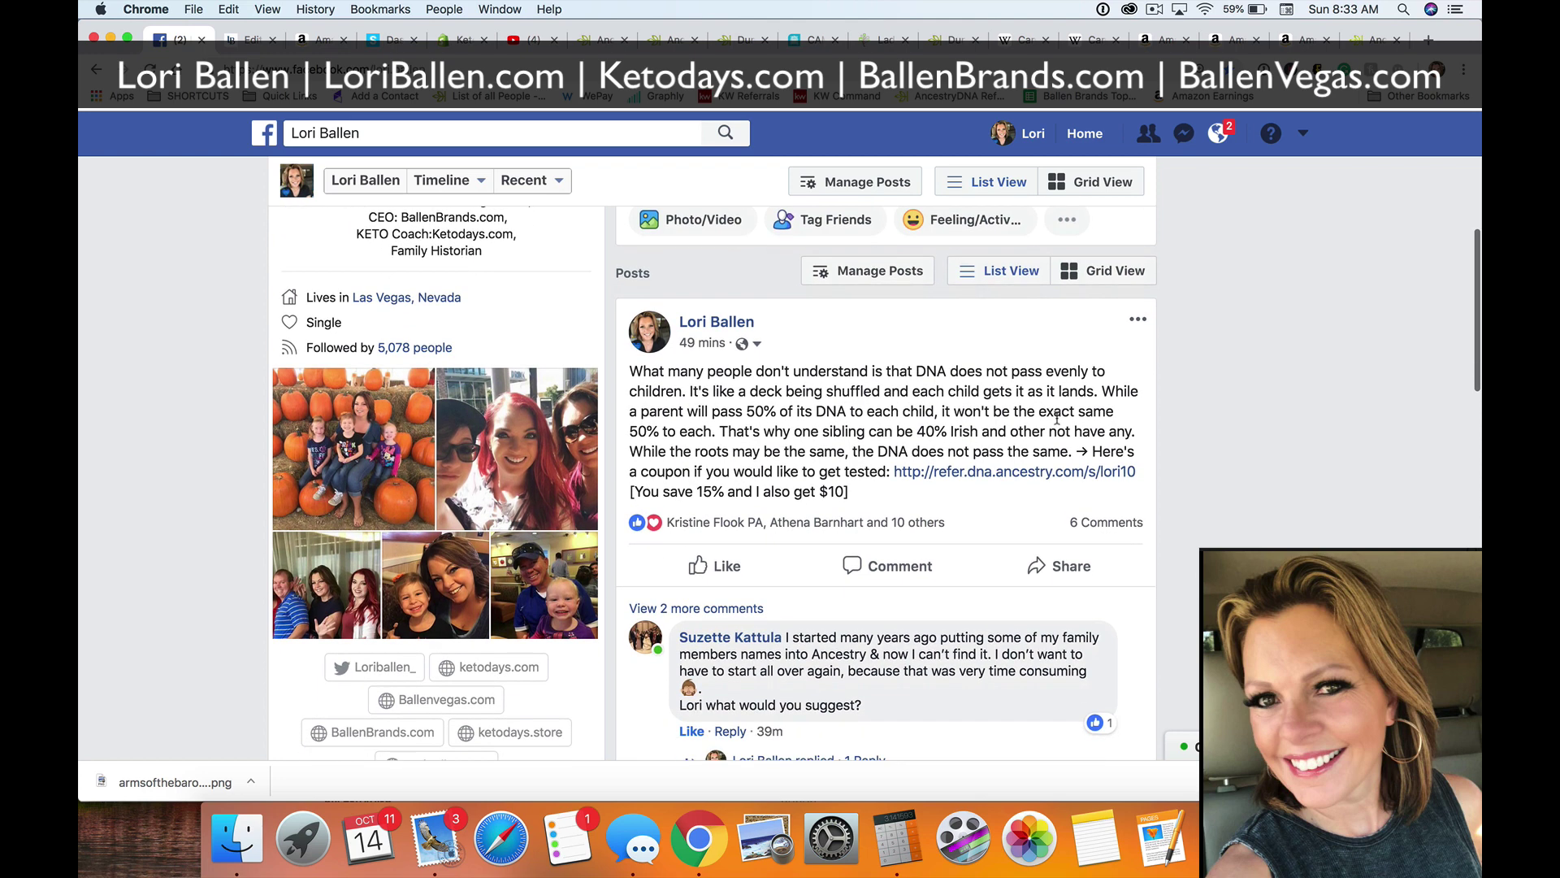
scroll(1056, 418, "down", 1)
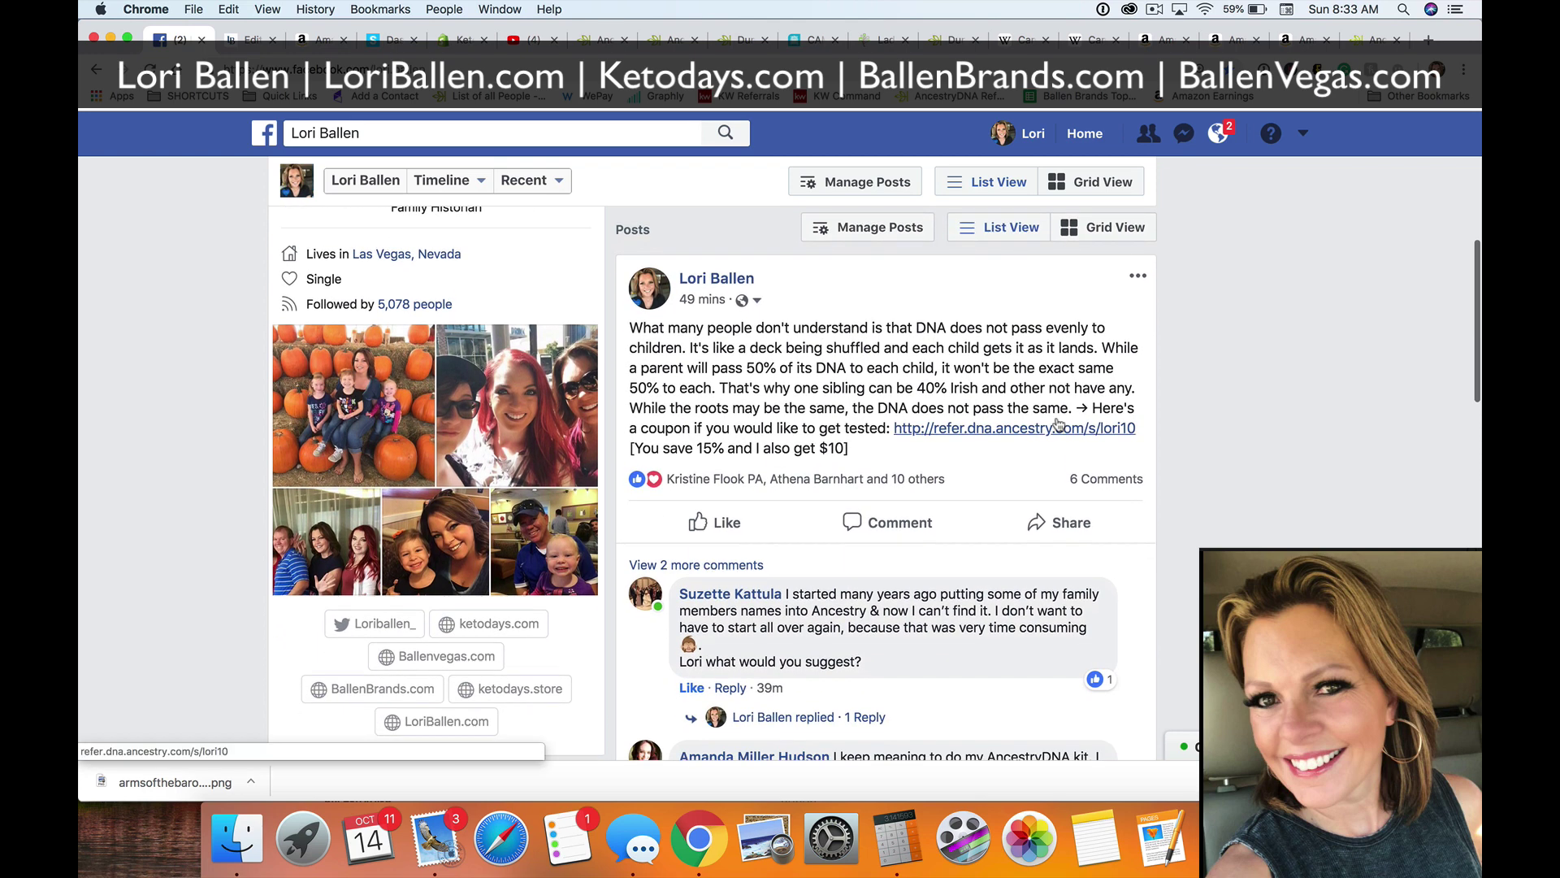
scroll(1056, 418, "up", 2)
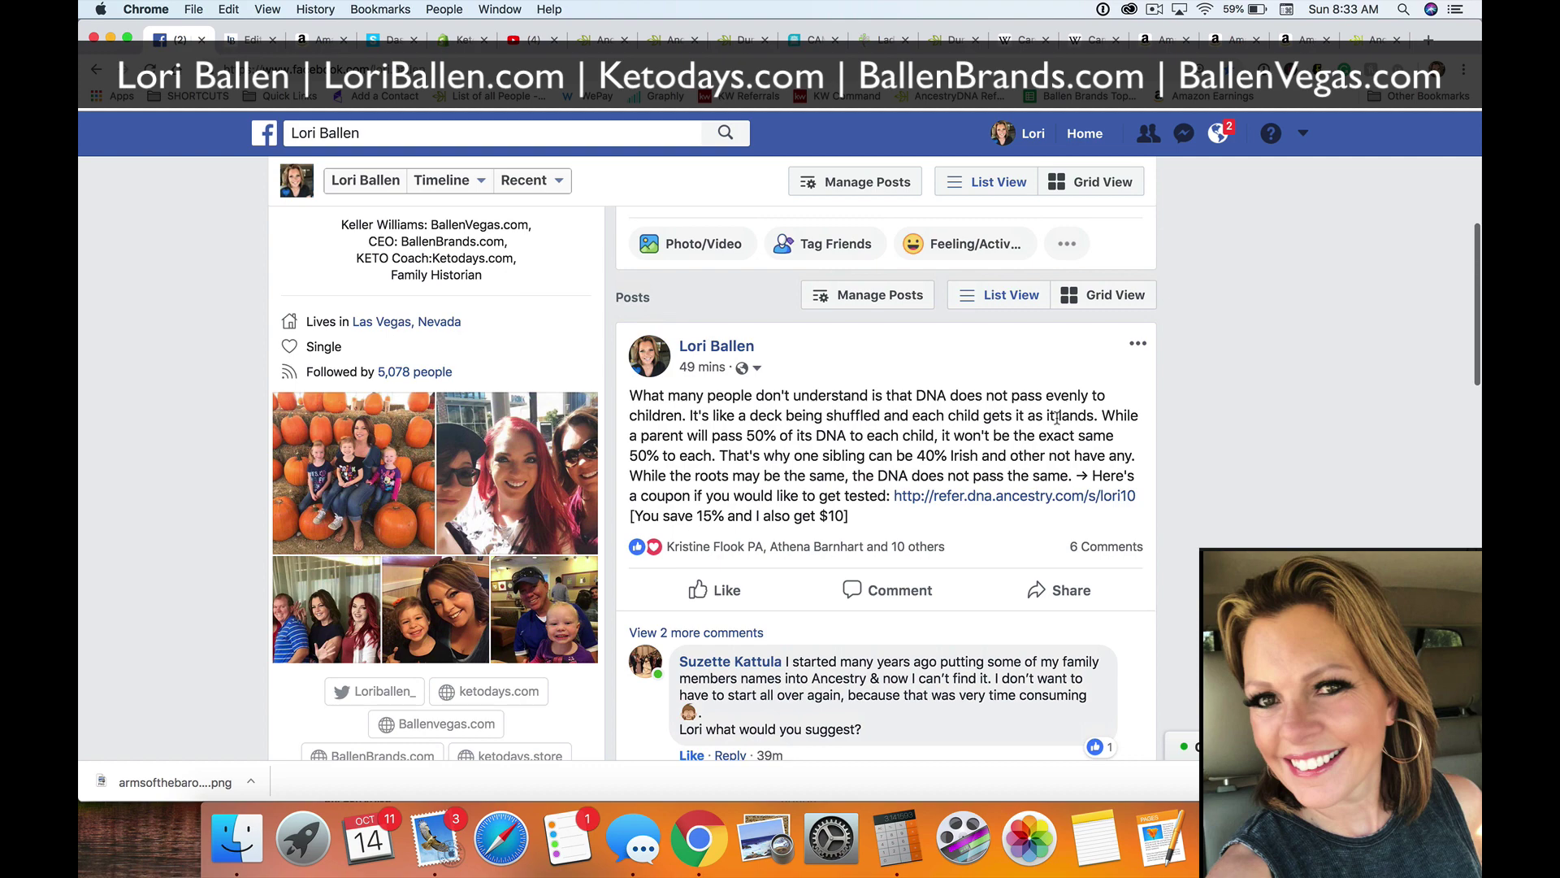
scroll(1057, 417, "down", 1)
key("super+equal")
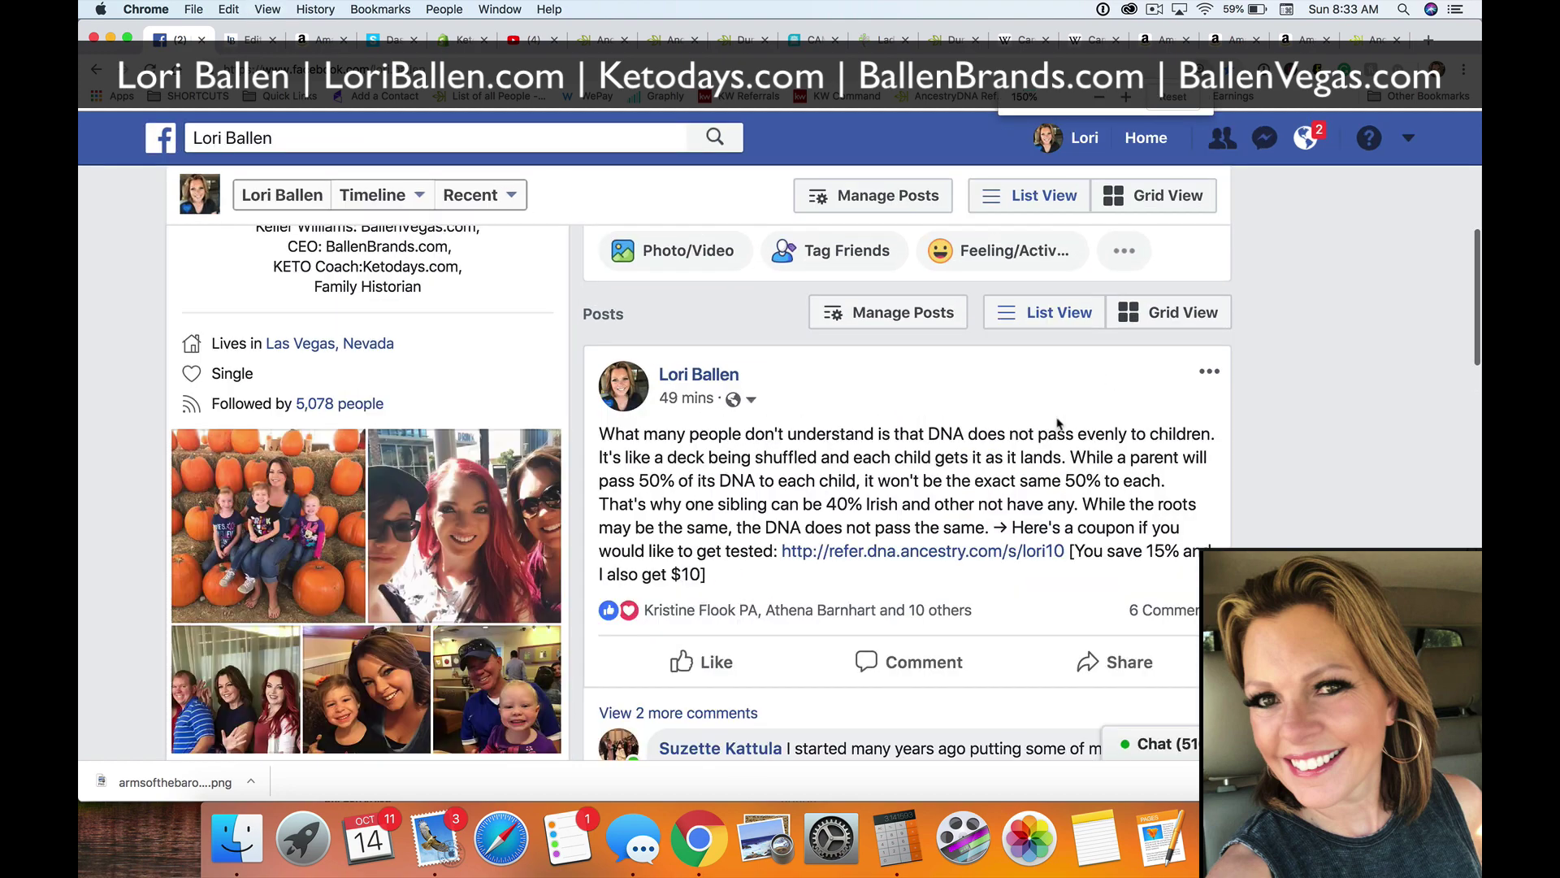
scroll(1056, 431, "down", 5)
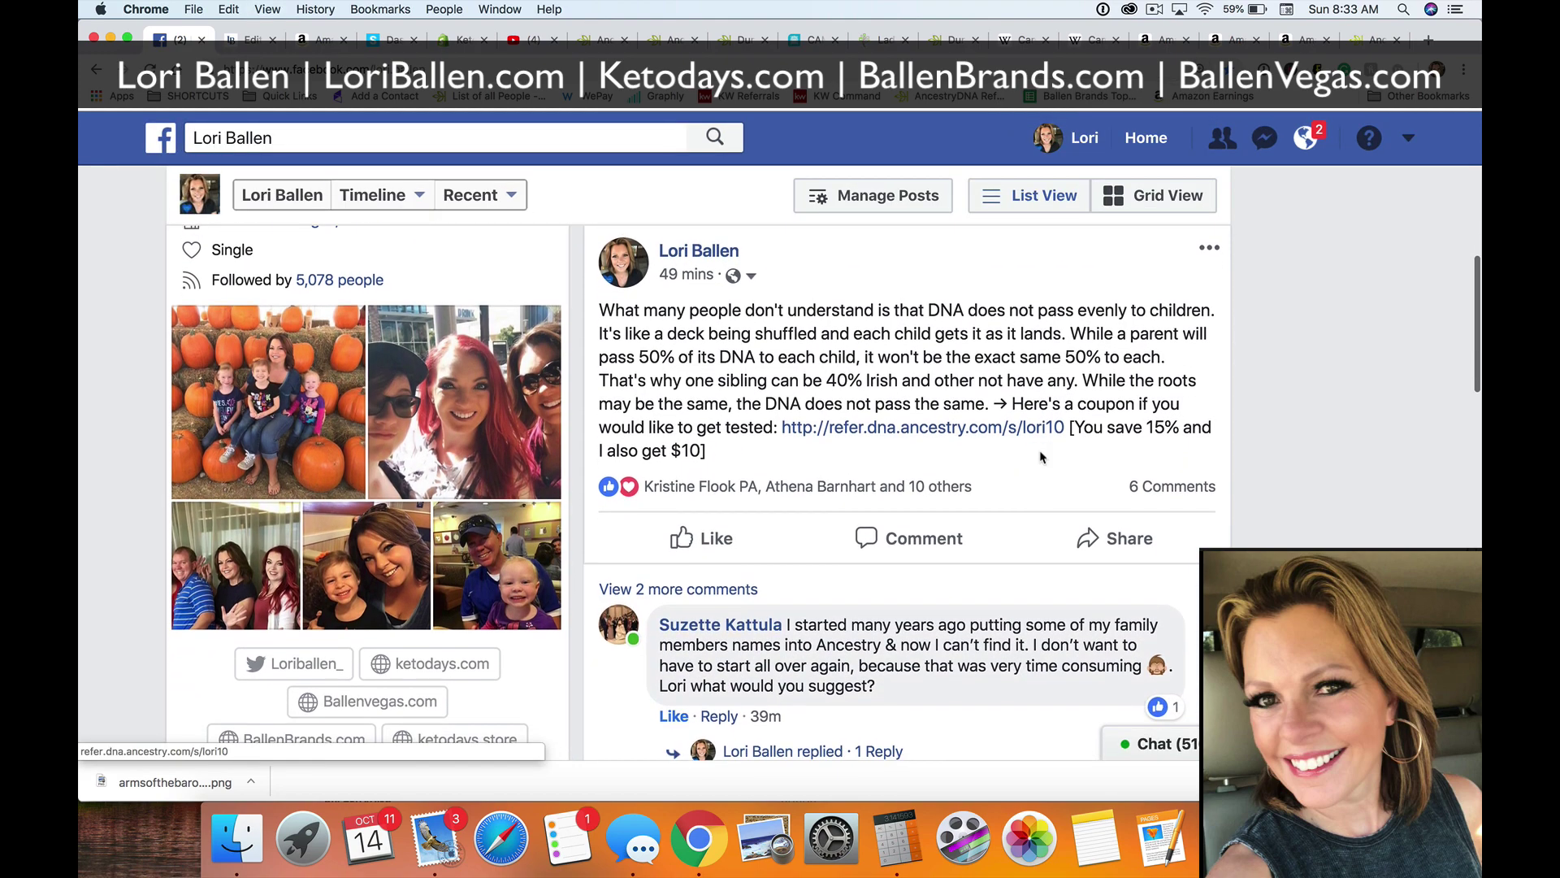
scroll(1041, 457, "up", 1)
scroll(956, 402, "down", 1)
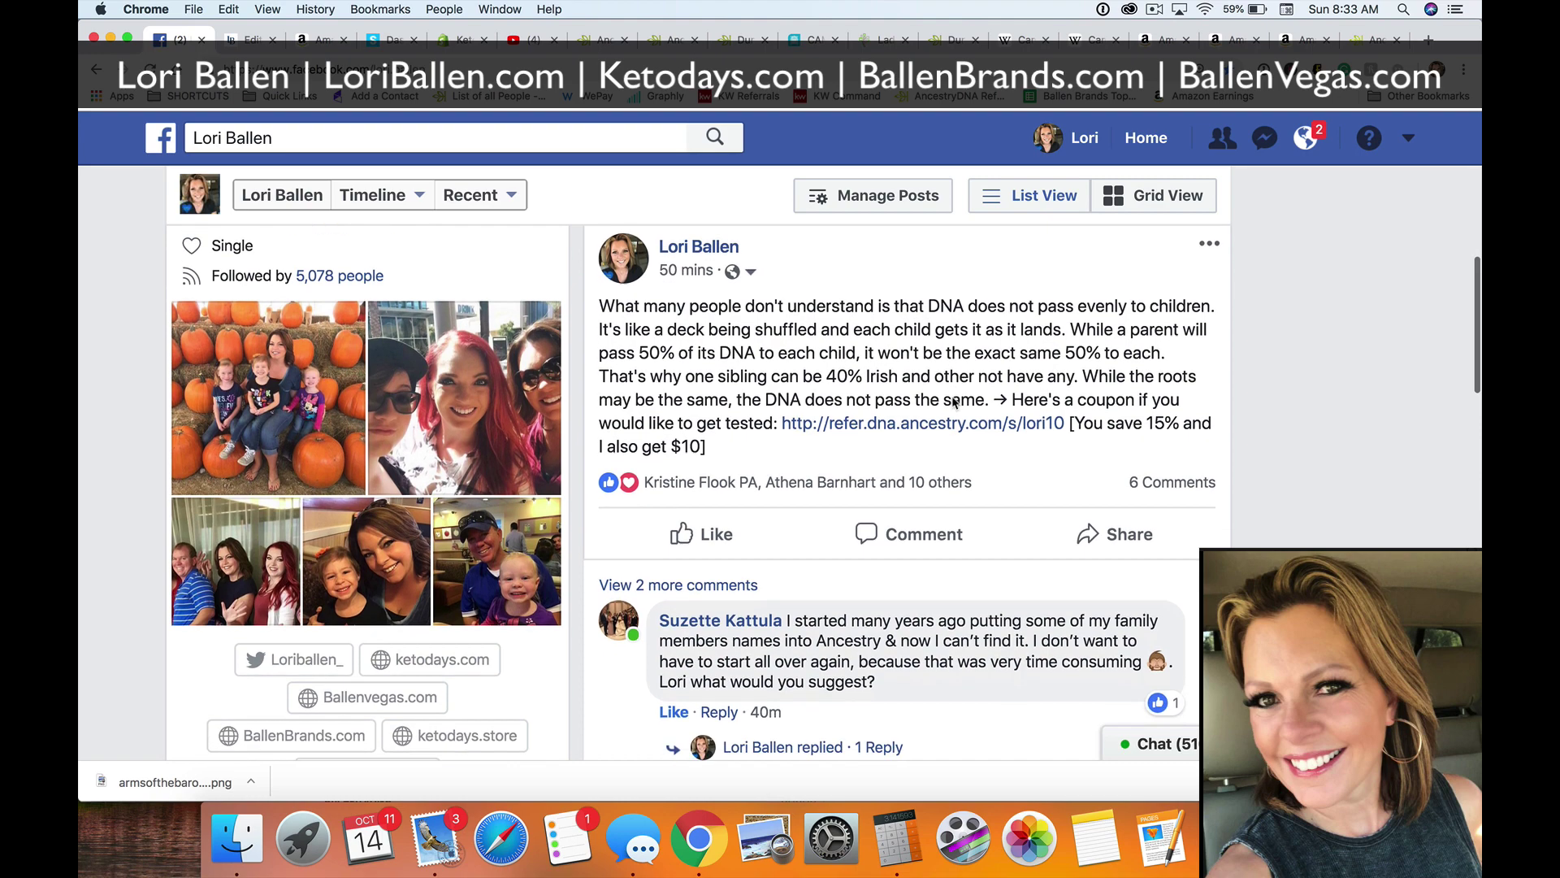
scroll(952, 398, "up", 1)
scroll(953, 397, "down", 1)
scroll(952, 397, "up", 1)
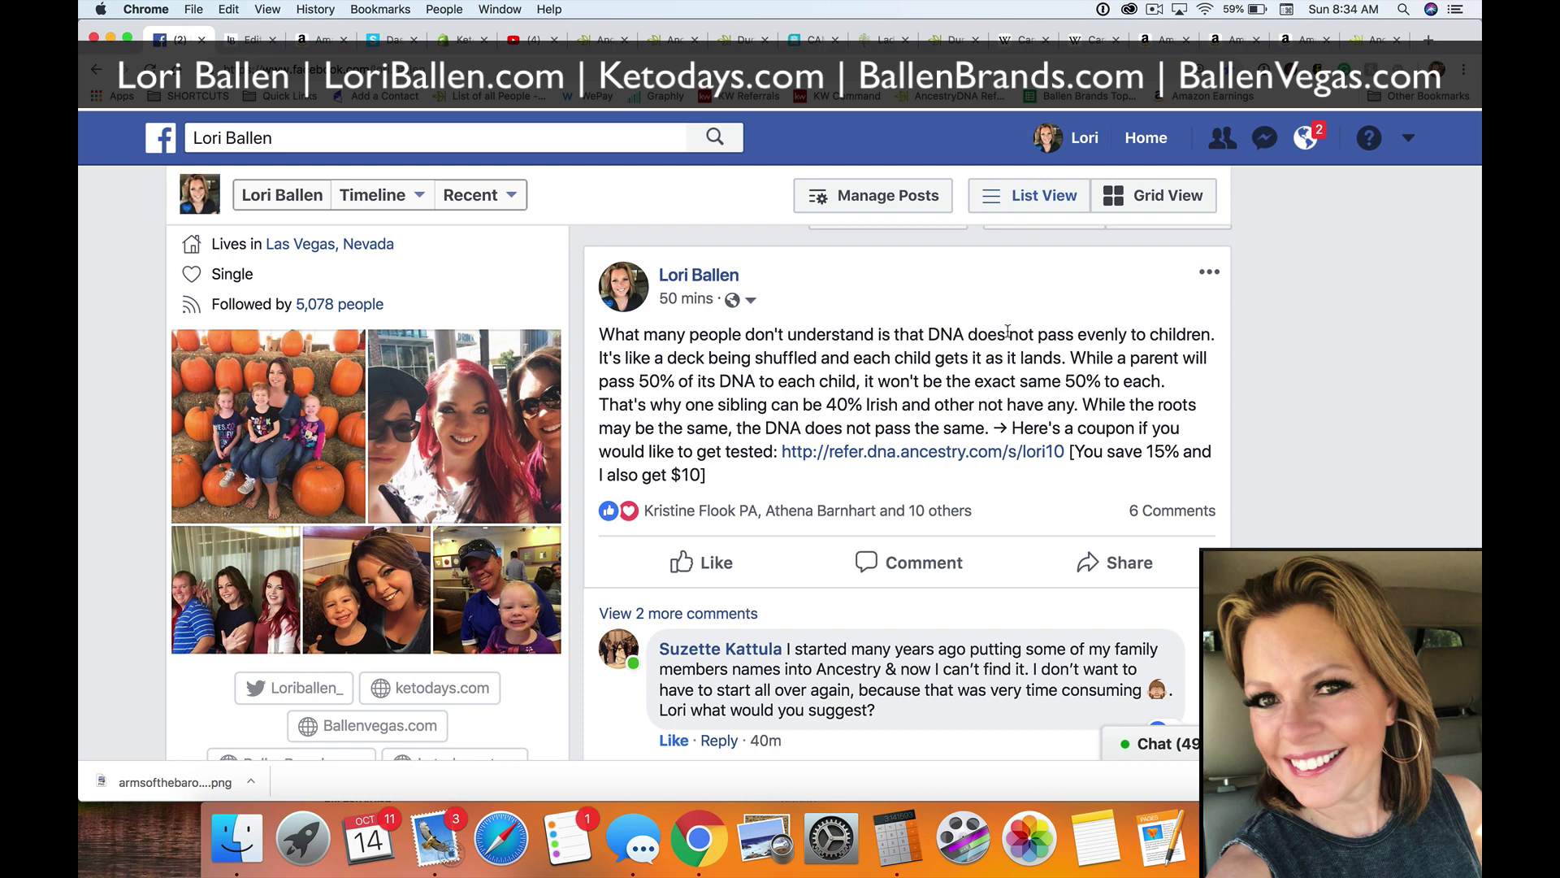
Step: Finish reading the post, then return to the WordPress draft
scroll(1007, 331, "down", 1)
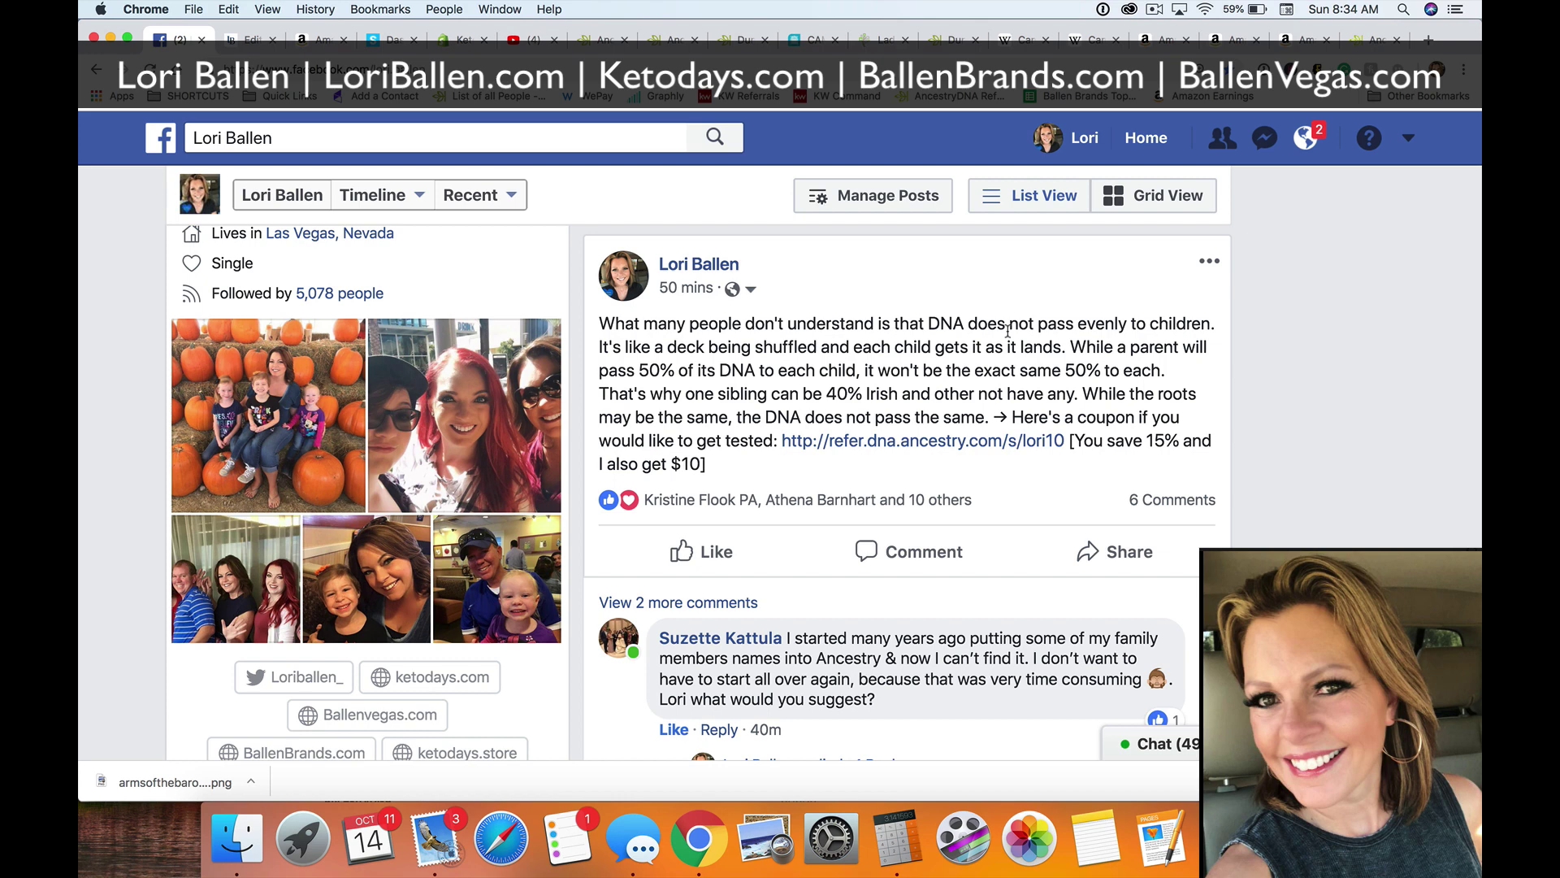
scroll(1008, 331, "down", 1)
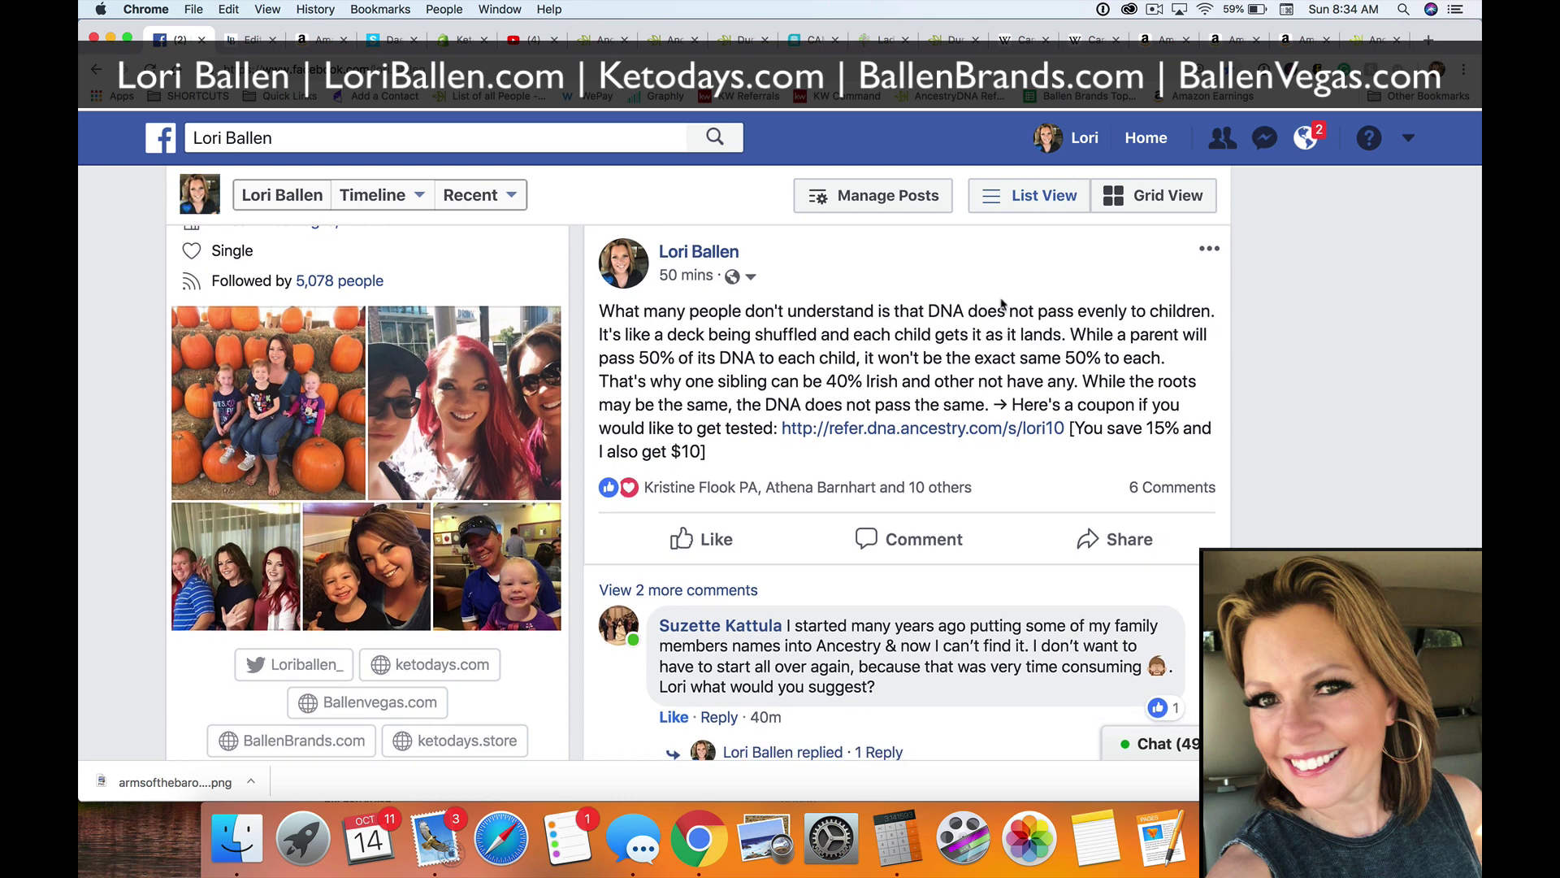
scroll(1002, 304, "up", 1)
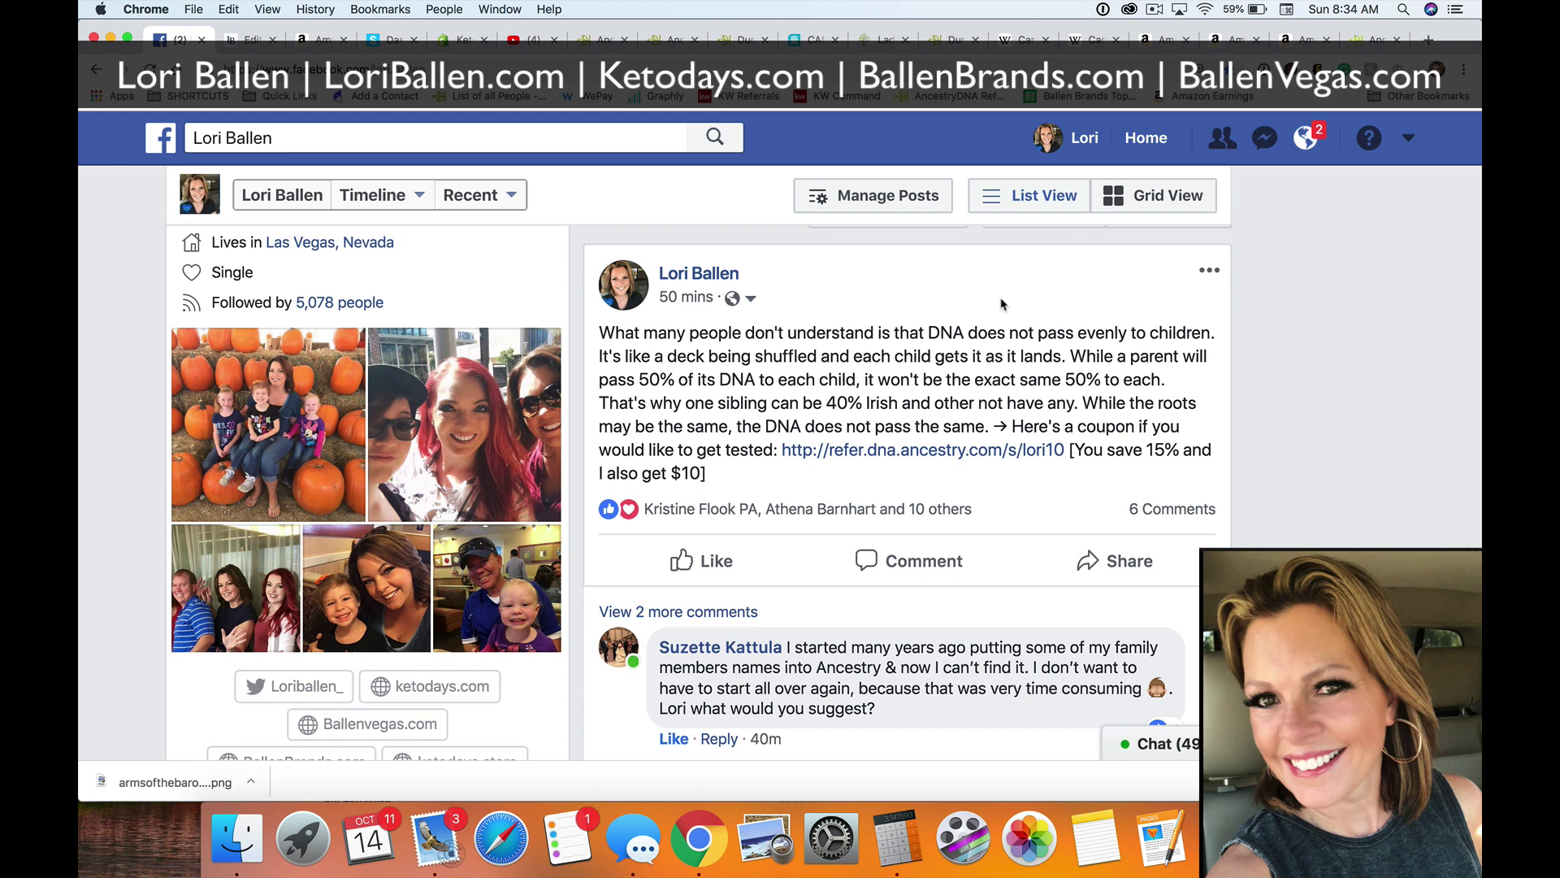
scroll(1002, 304, "down", 1)
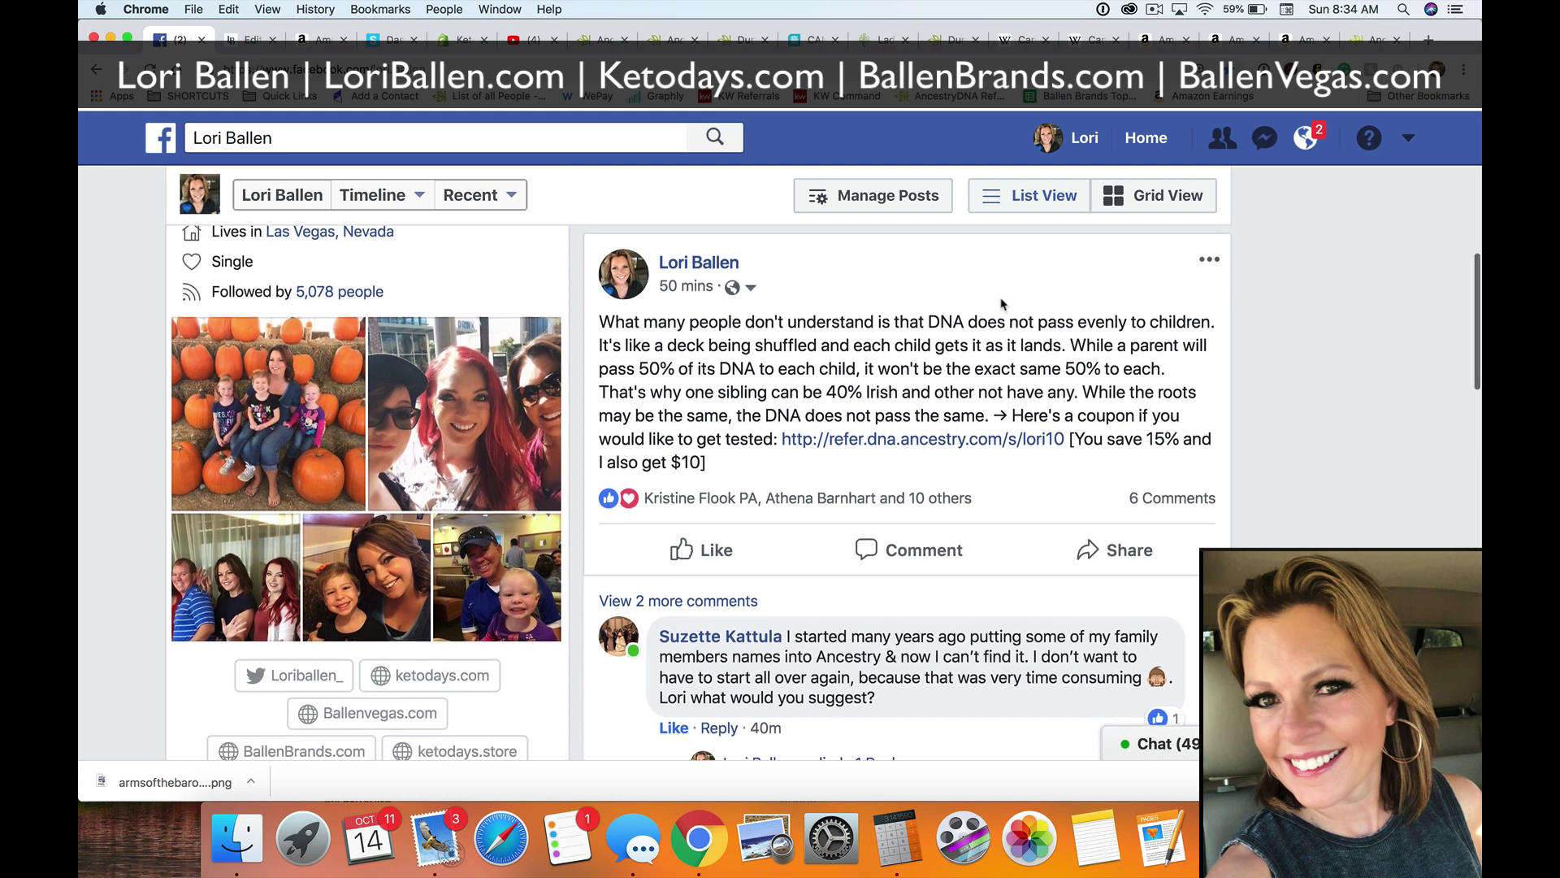
scroll(1002, 304, "up", 1)
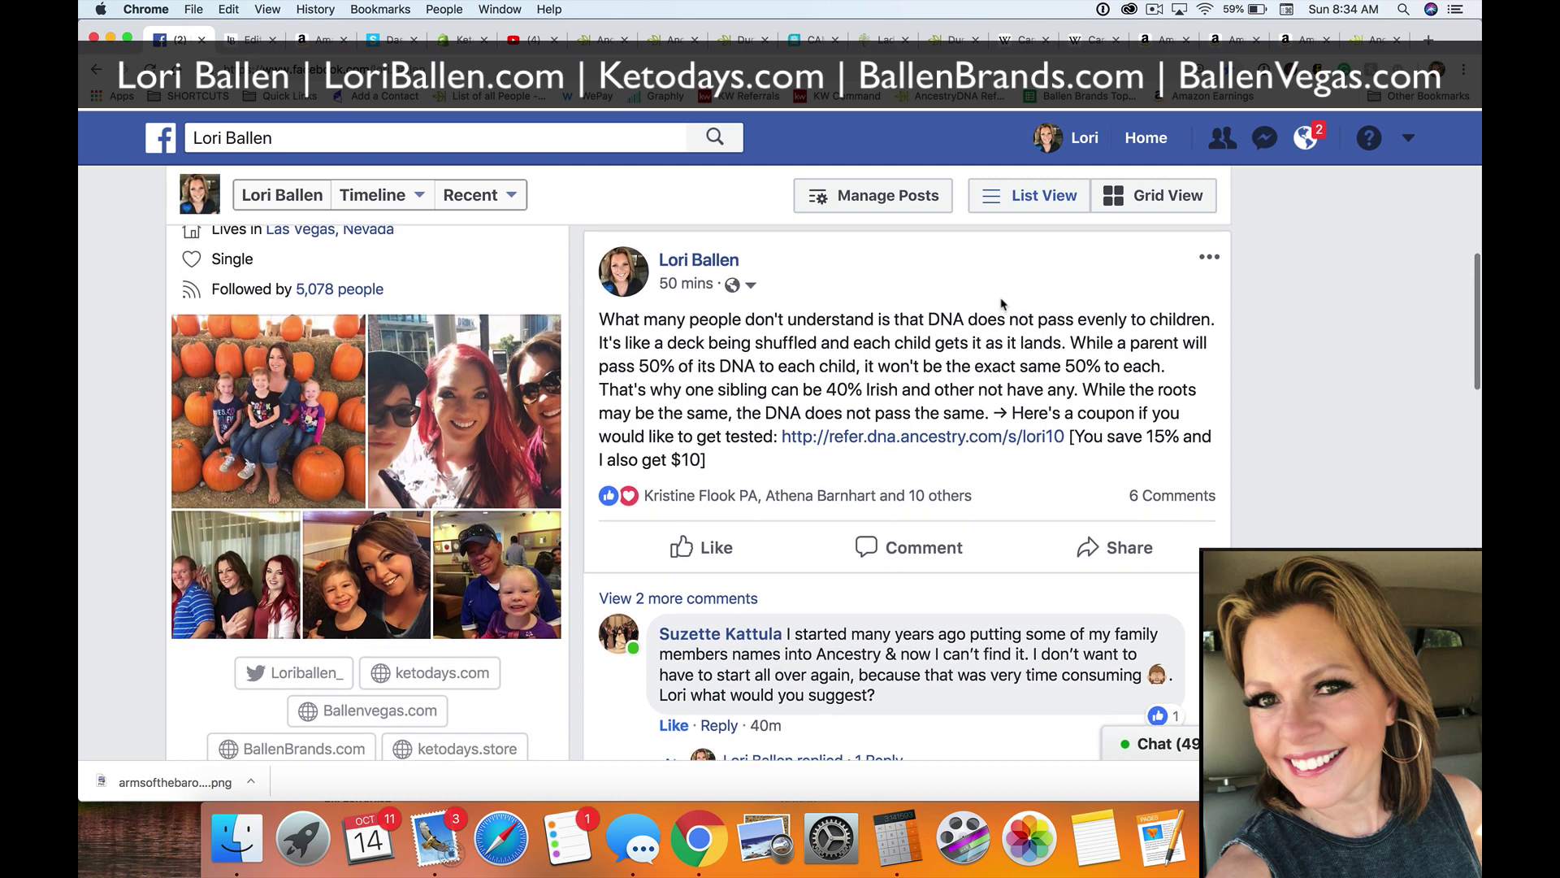
scroll(1002, 304, "down", 1)
left_click(259, 39)
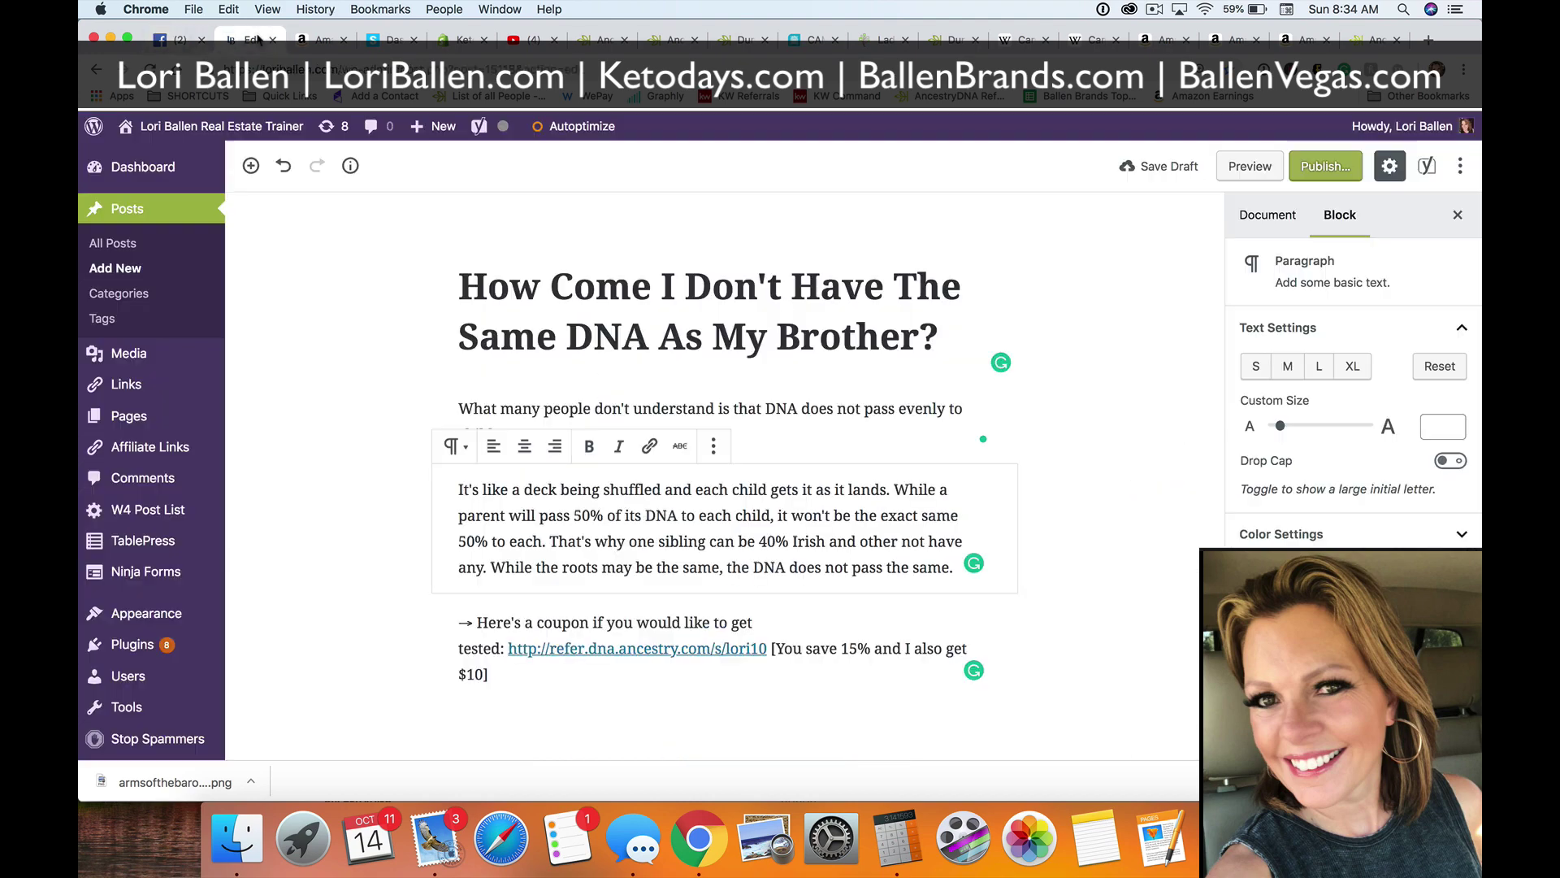
Step: Select the draft's post title, then go back to the Facebook profile post
left_click(940, 335)
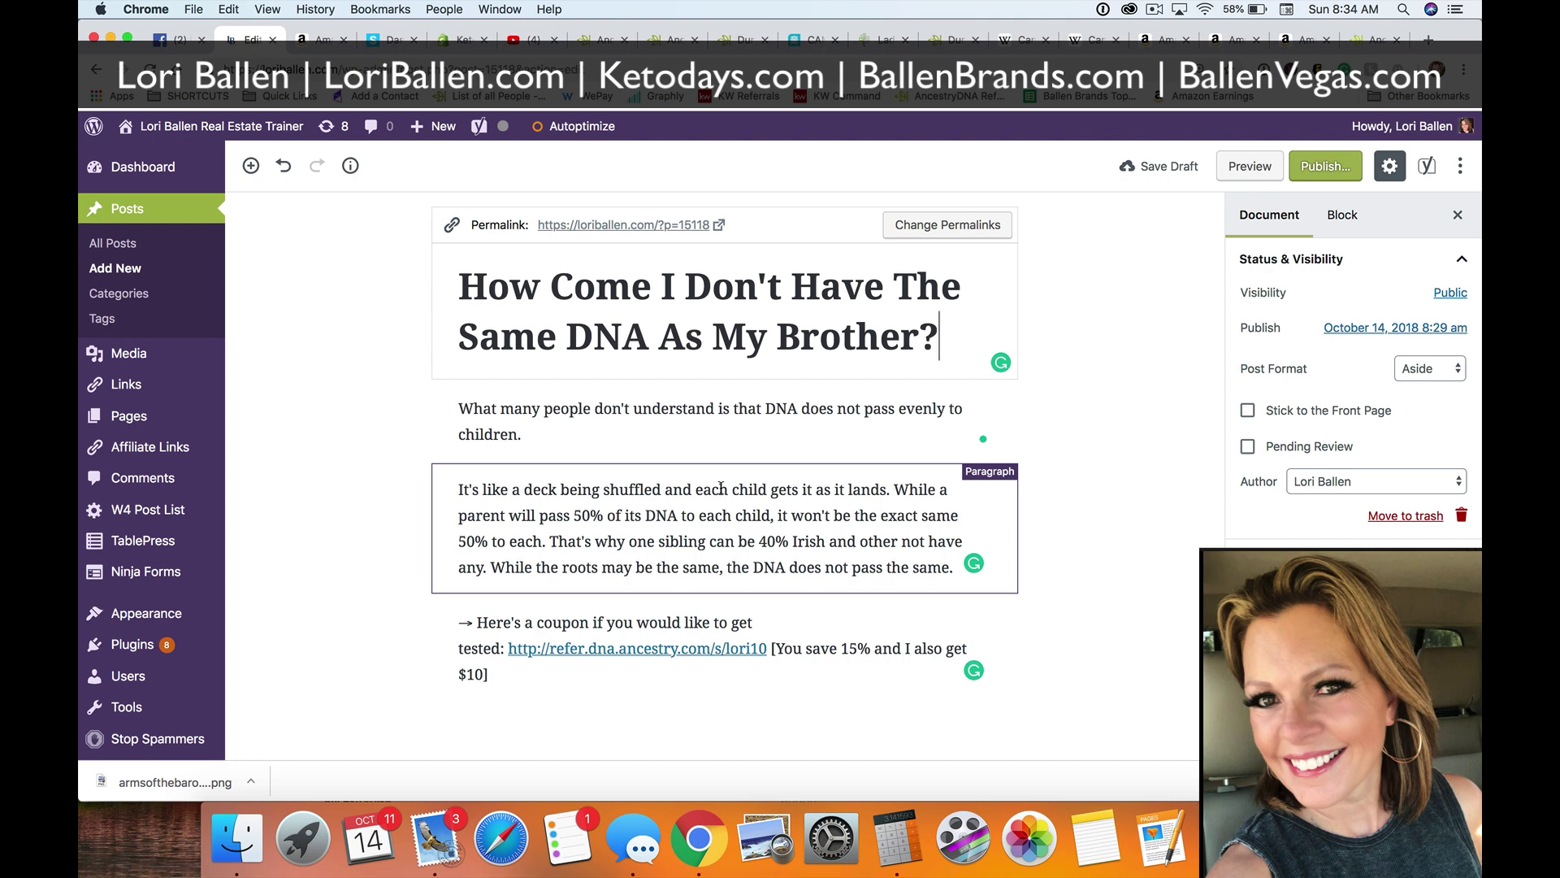
left_click(168, 43)
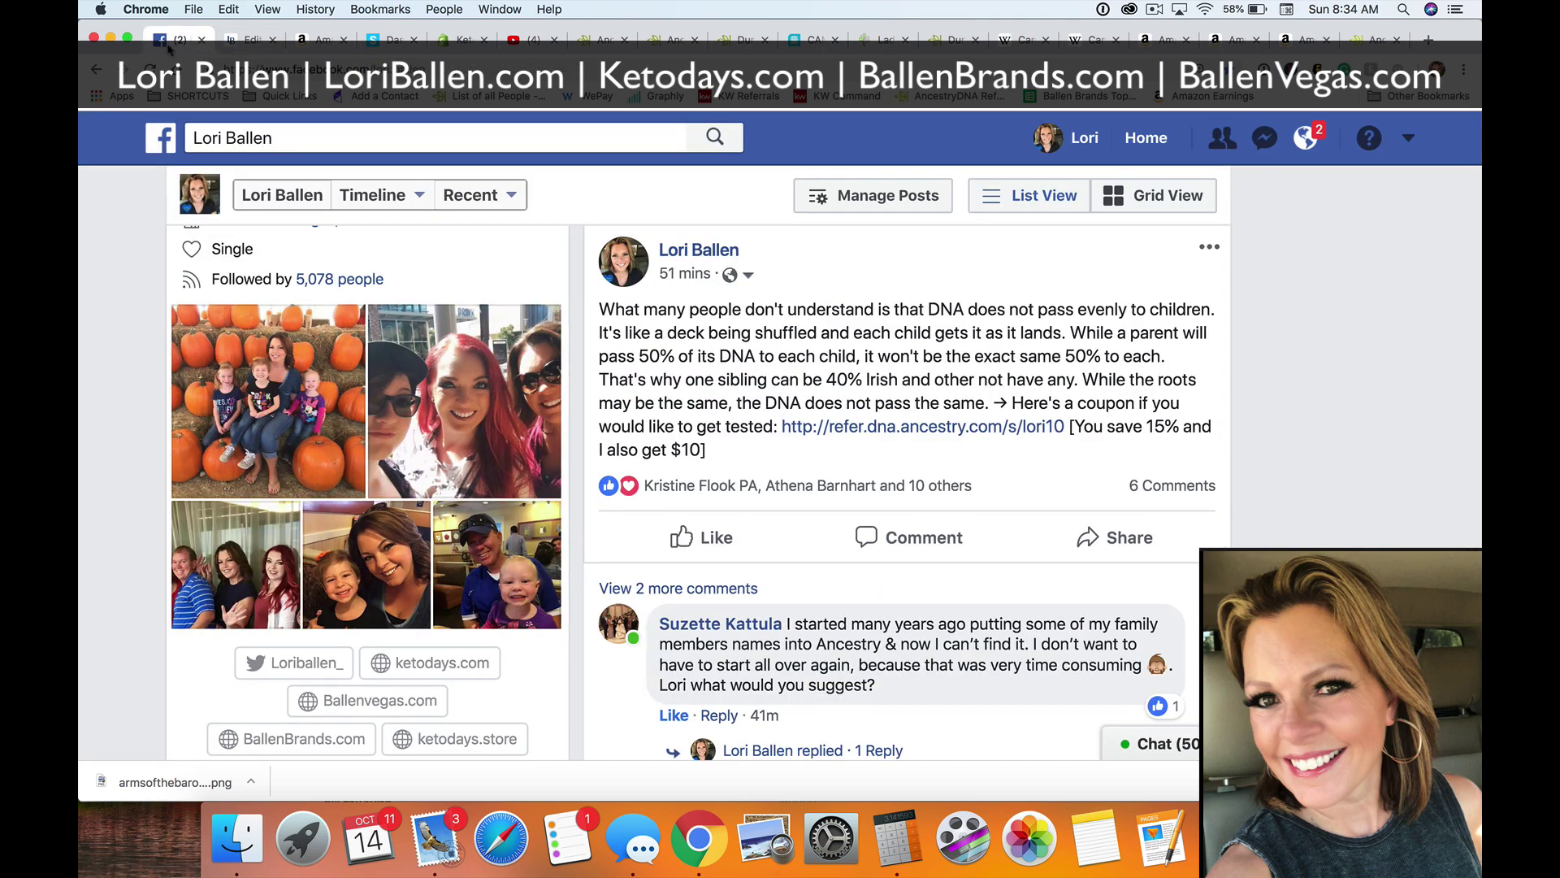
Step: Open the DNA post via its timestamp, copy its URL, and return to the WordPress draft
scroll(969, 317, "up", 3)
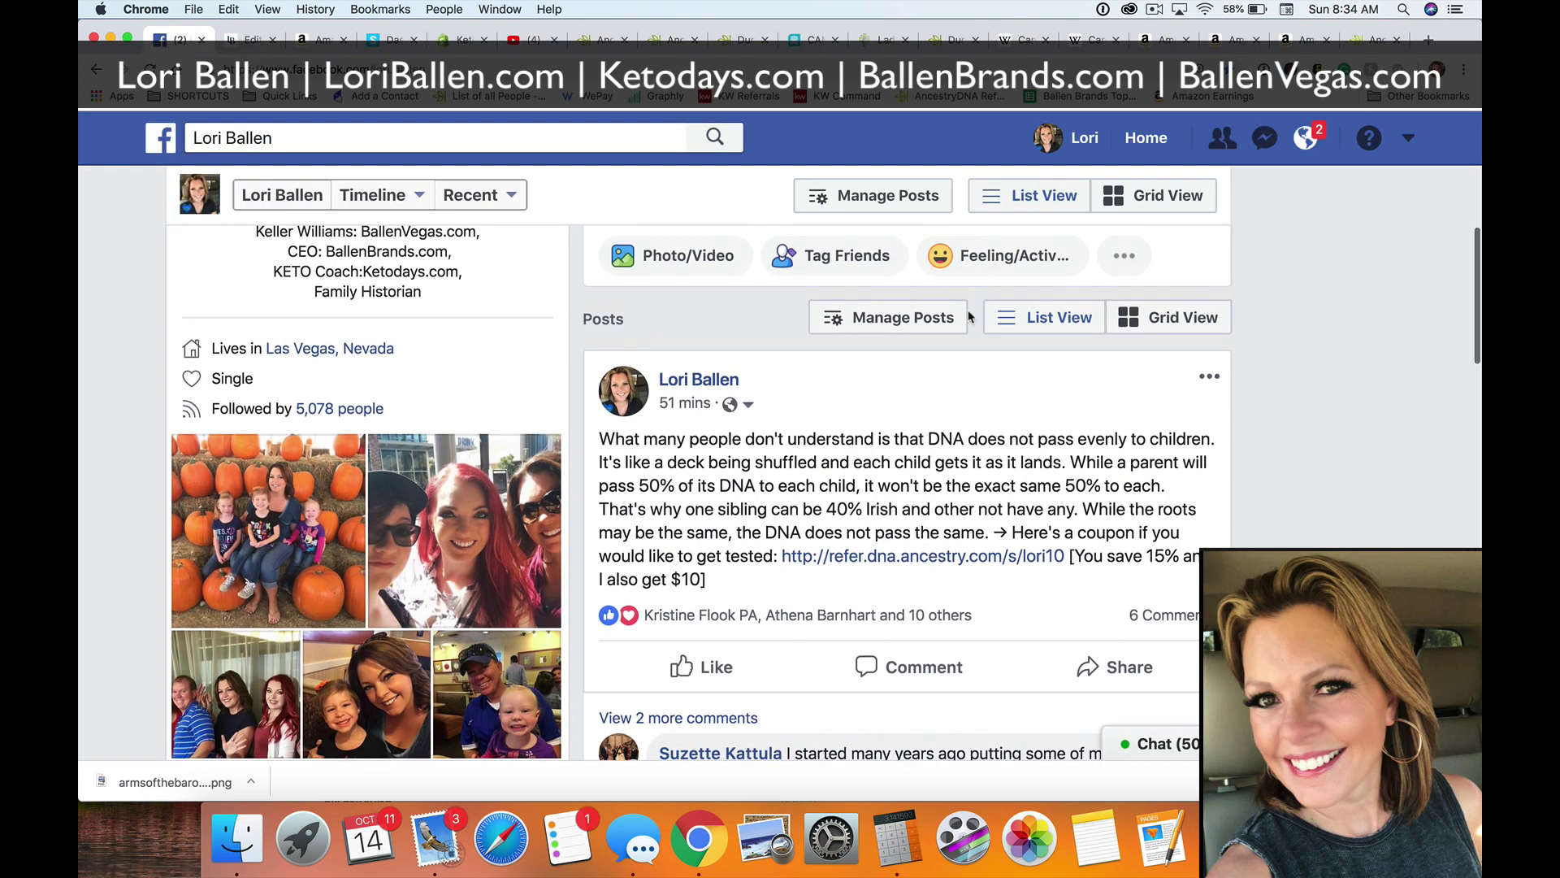
scroll(969, 317, "down", 2)
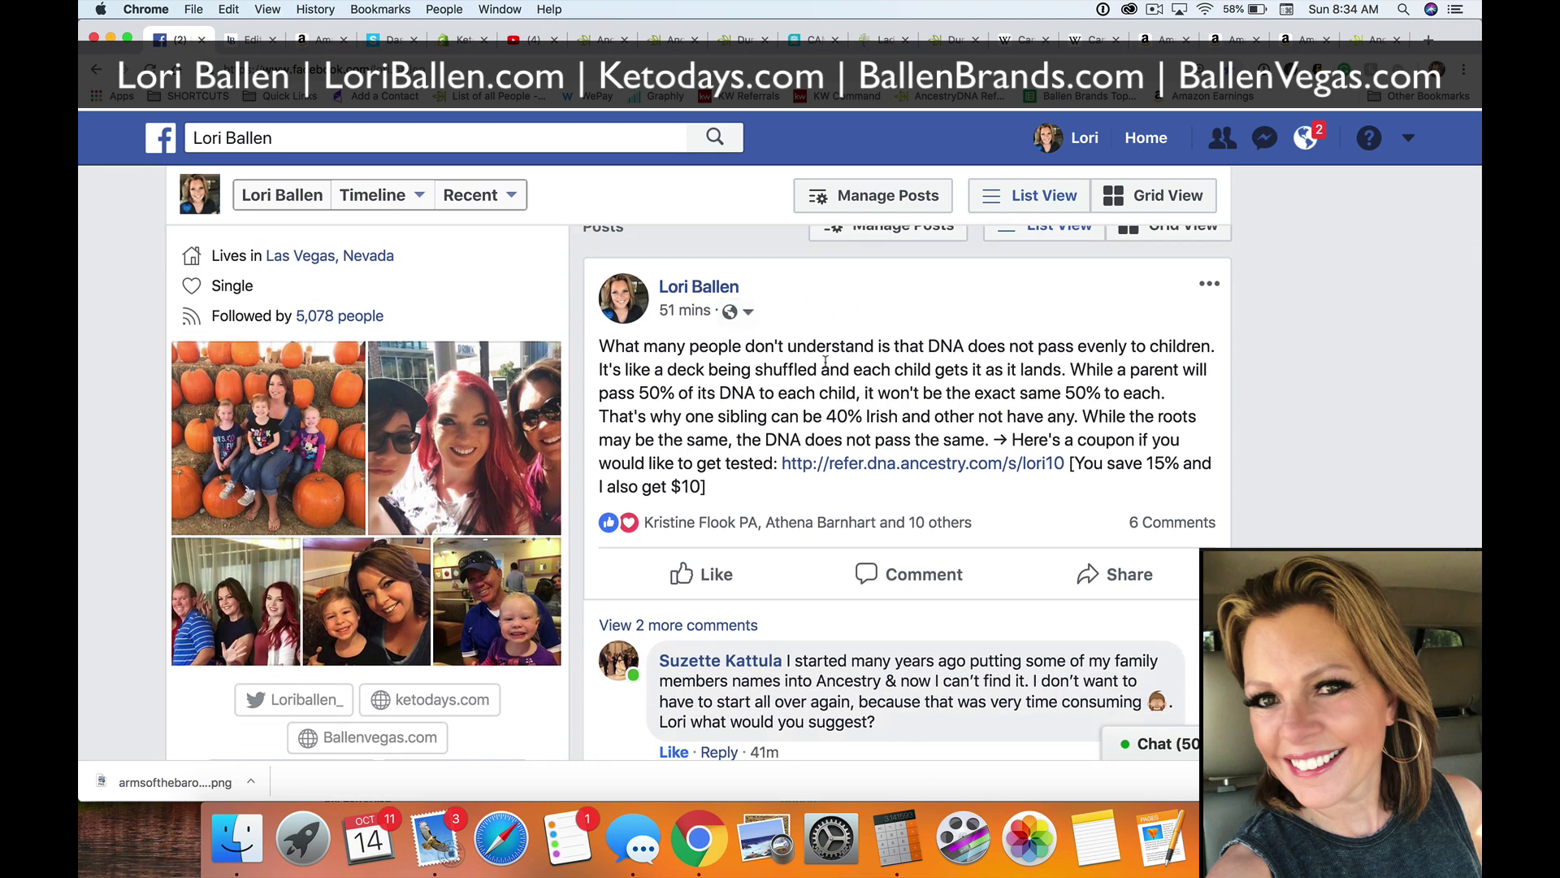
left_click(685, 311)
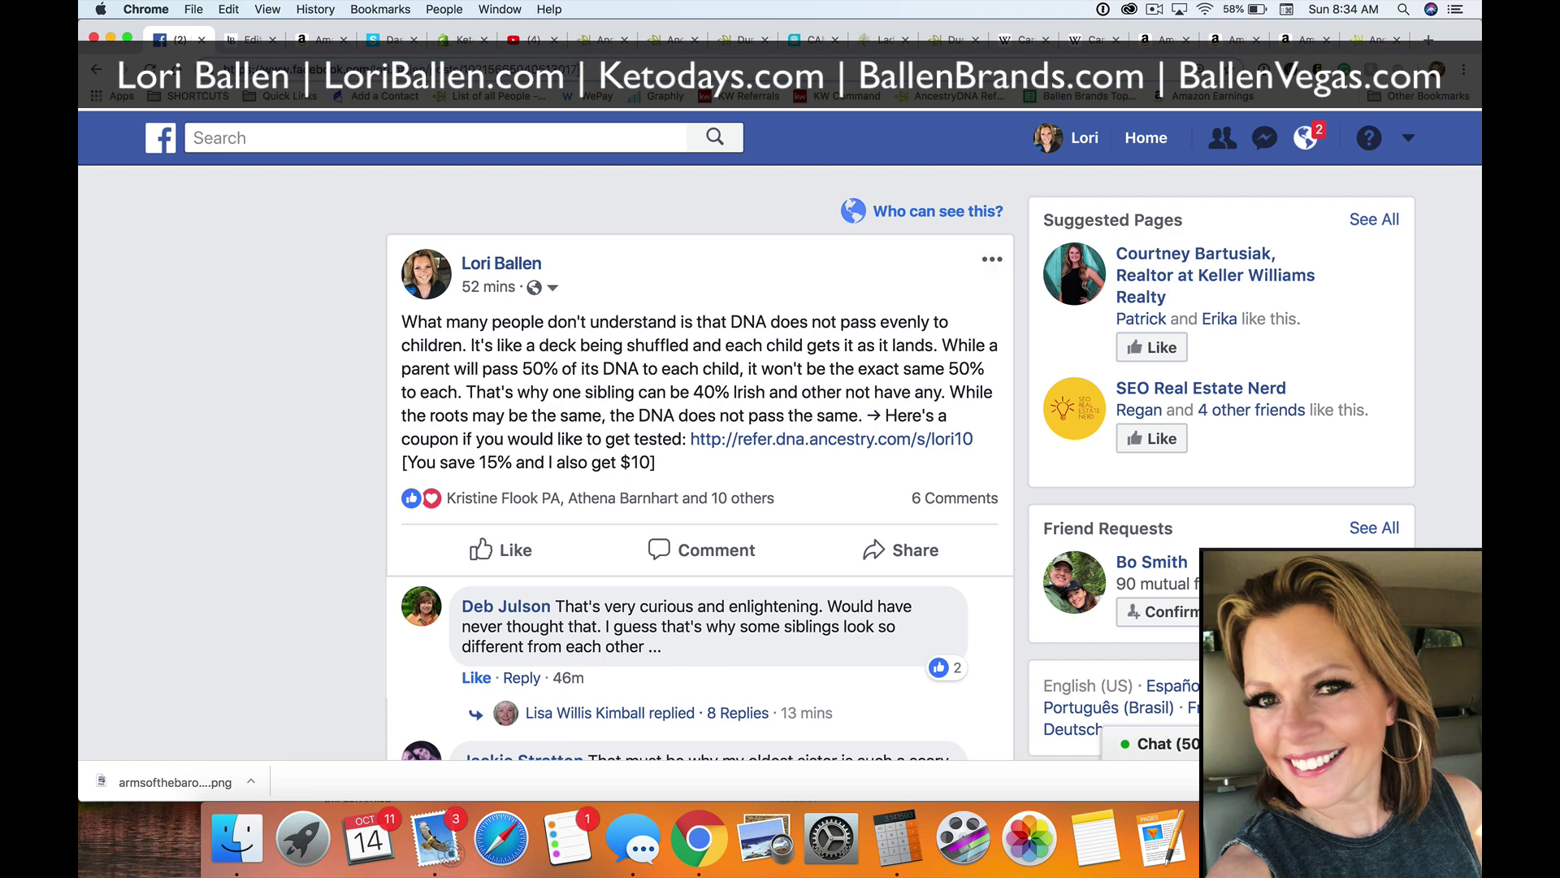
left_click_drag(575, 69, 251, 68)
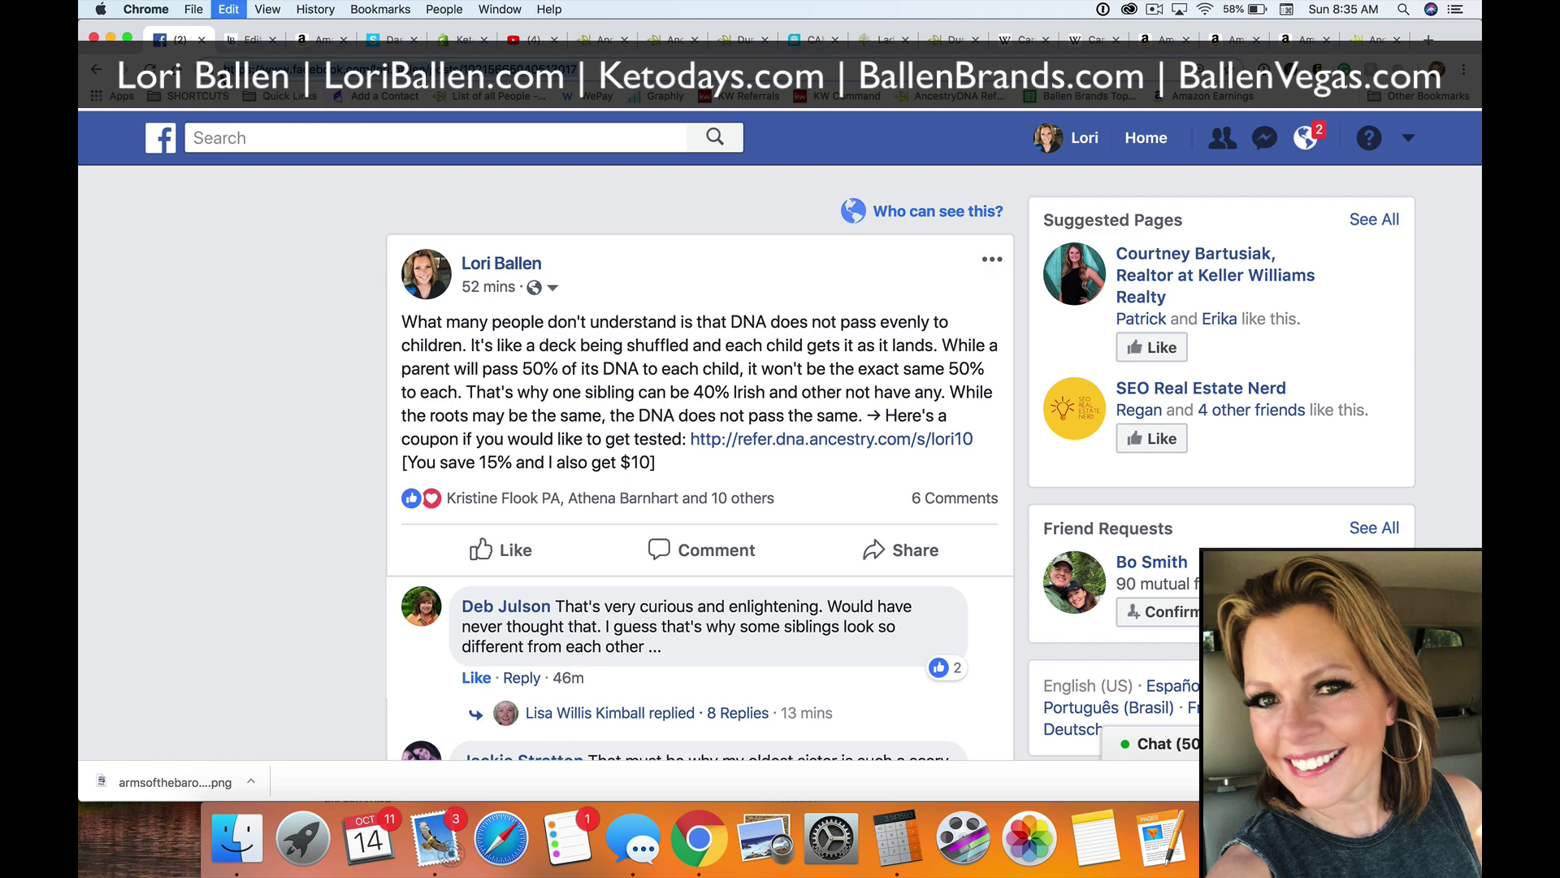
left_click(248, 39)
scroll(504, 729, "down", 2)
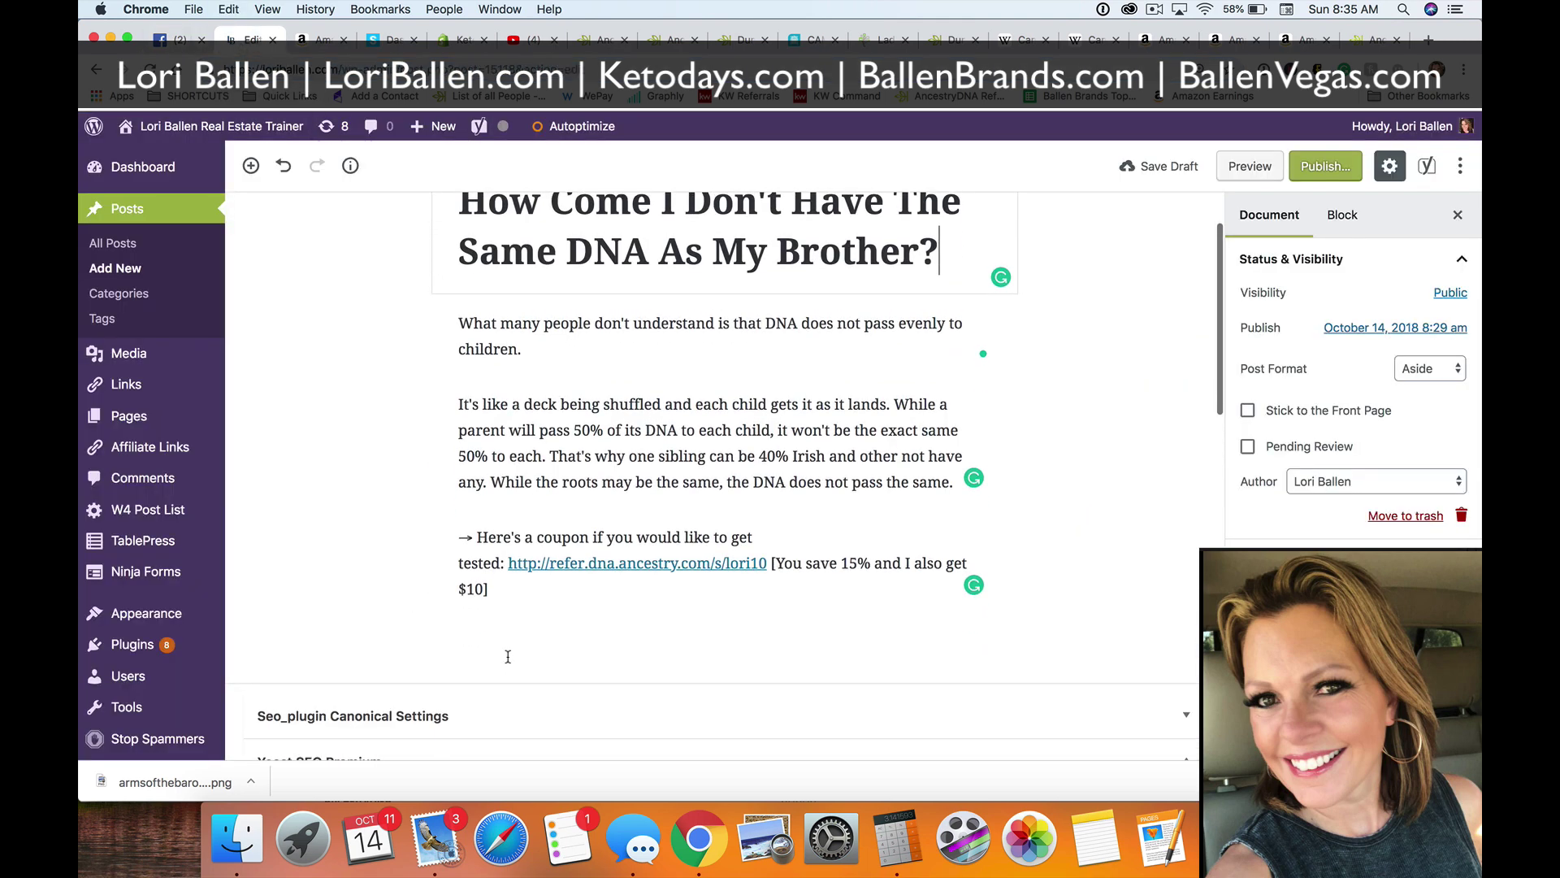
Step: Start a new block below the coupon paragraph and expand the block library's Embeds category
left_click(509, 589)
key("Return")
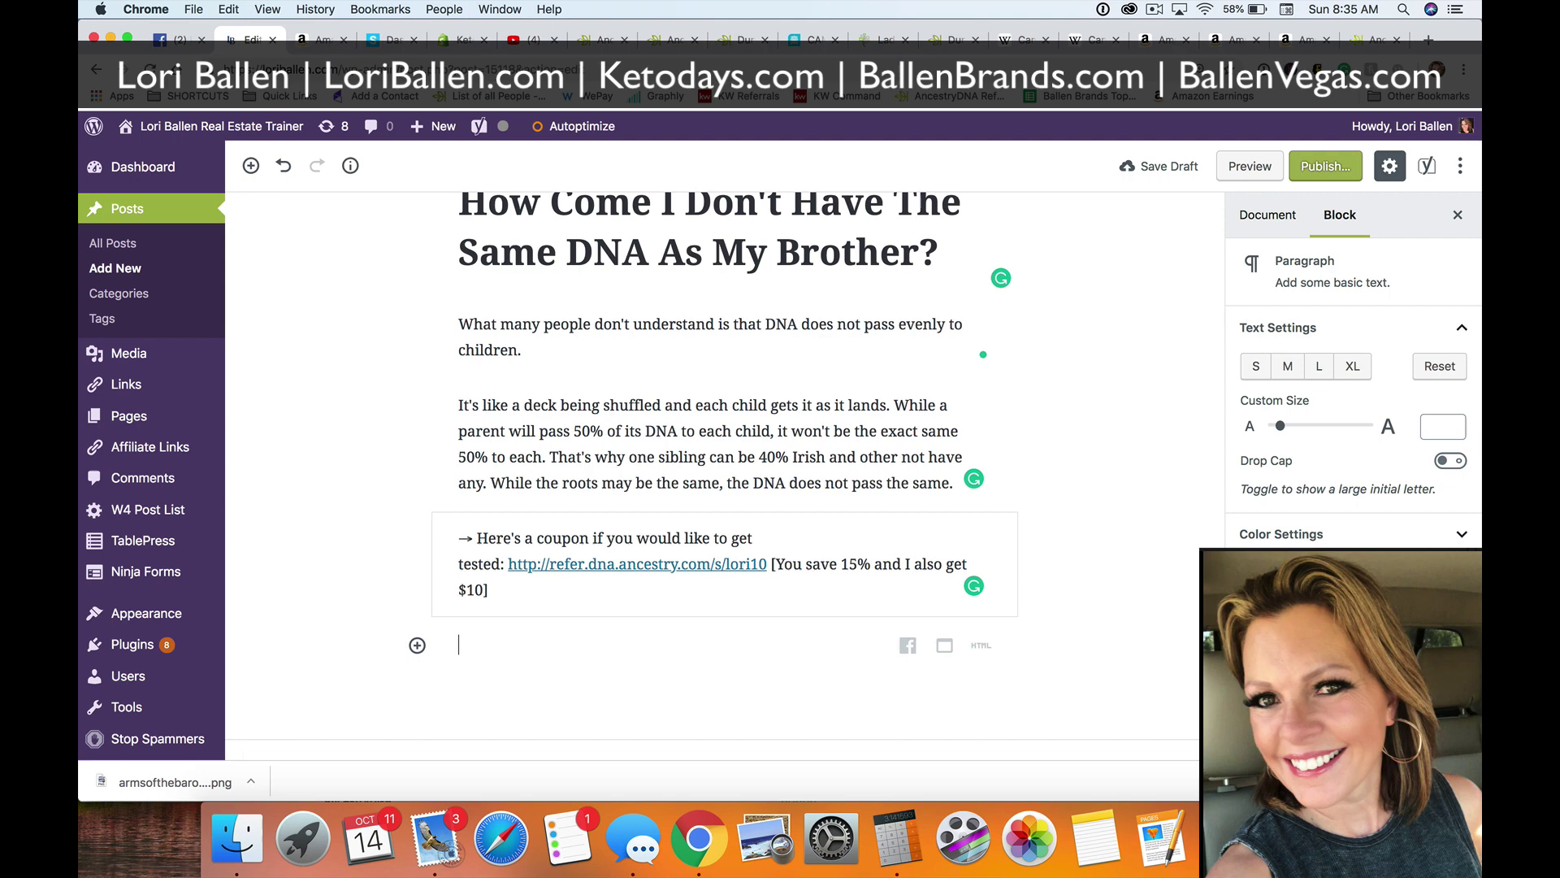
left_click(417, 647)
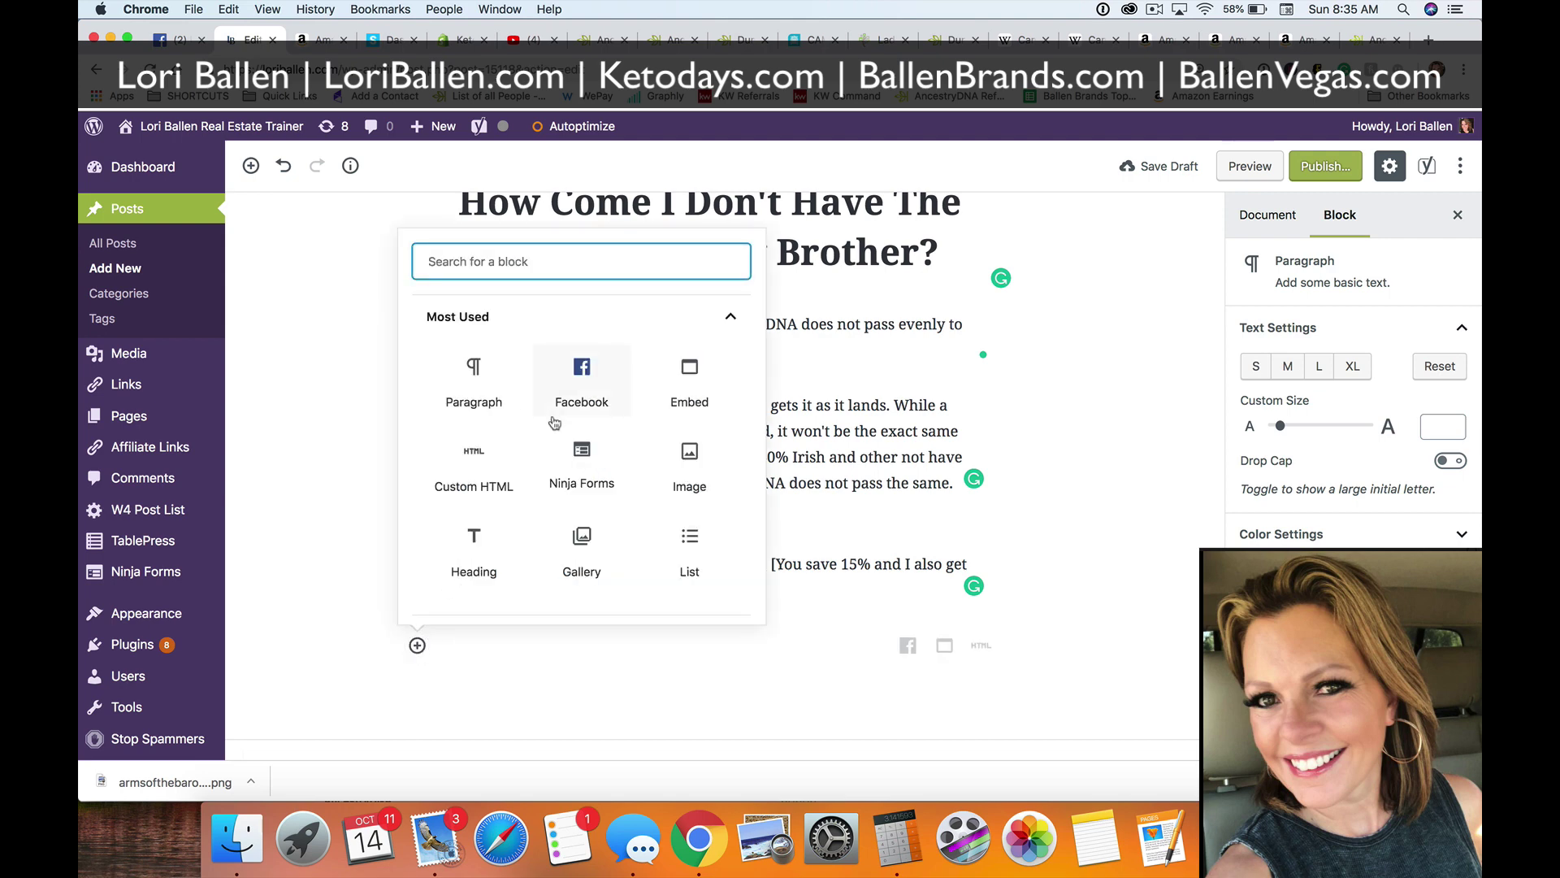
scroll(554, 422, "down", 5)
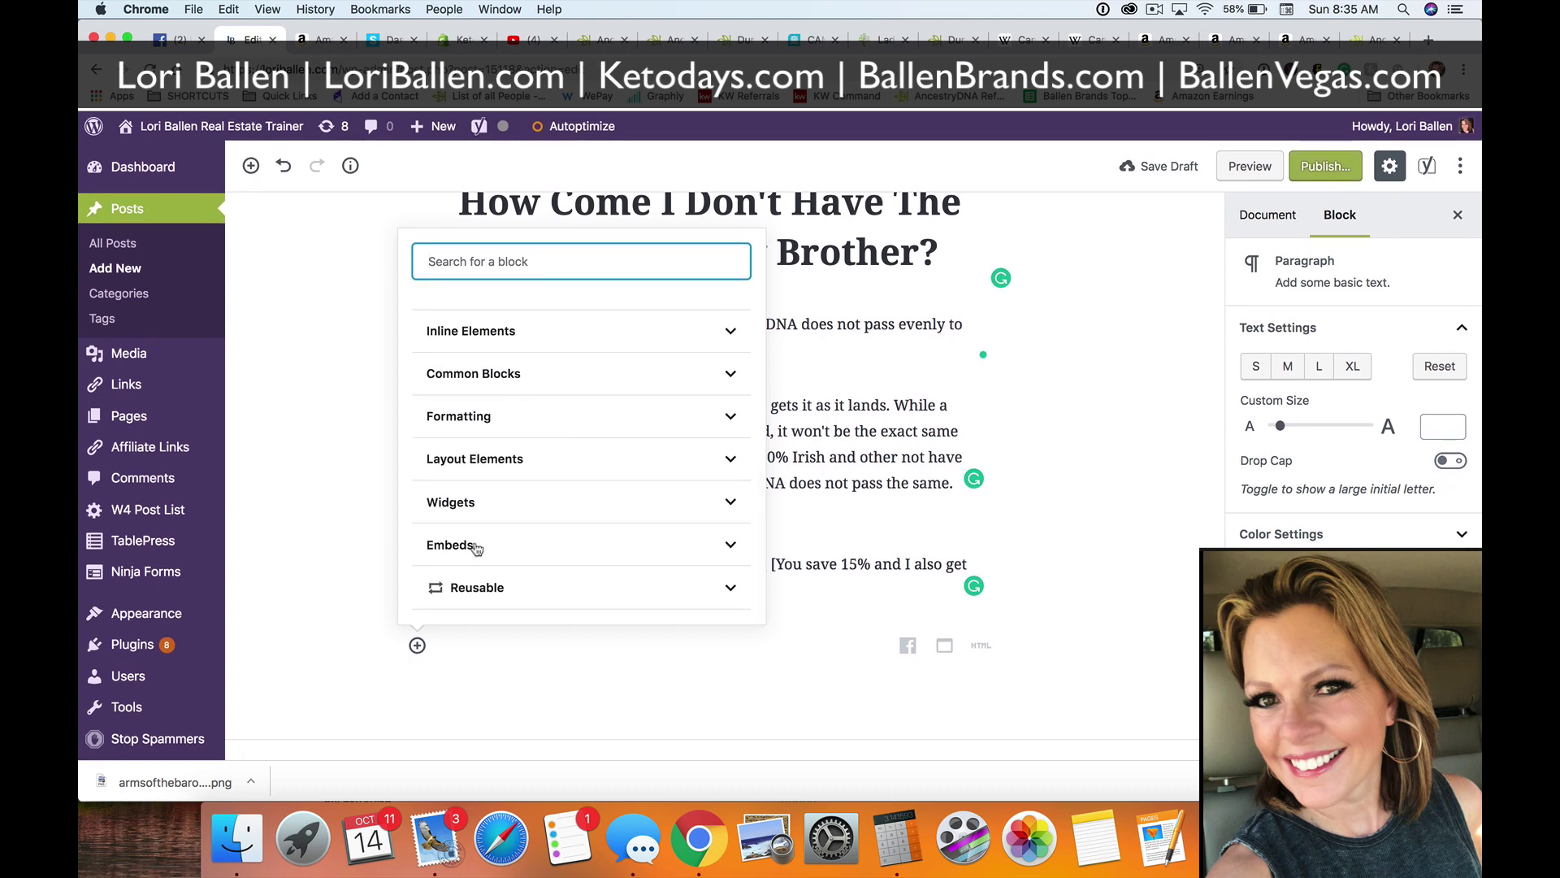
left_click(477, 546)
Step: Scroll the Embeds list to Facebook and choose the Facebook embed block
scroll(504, 414, "down", 2)
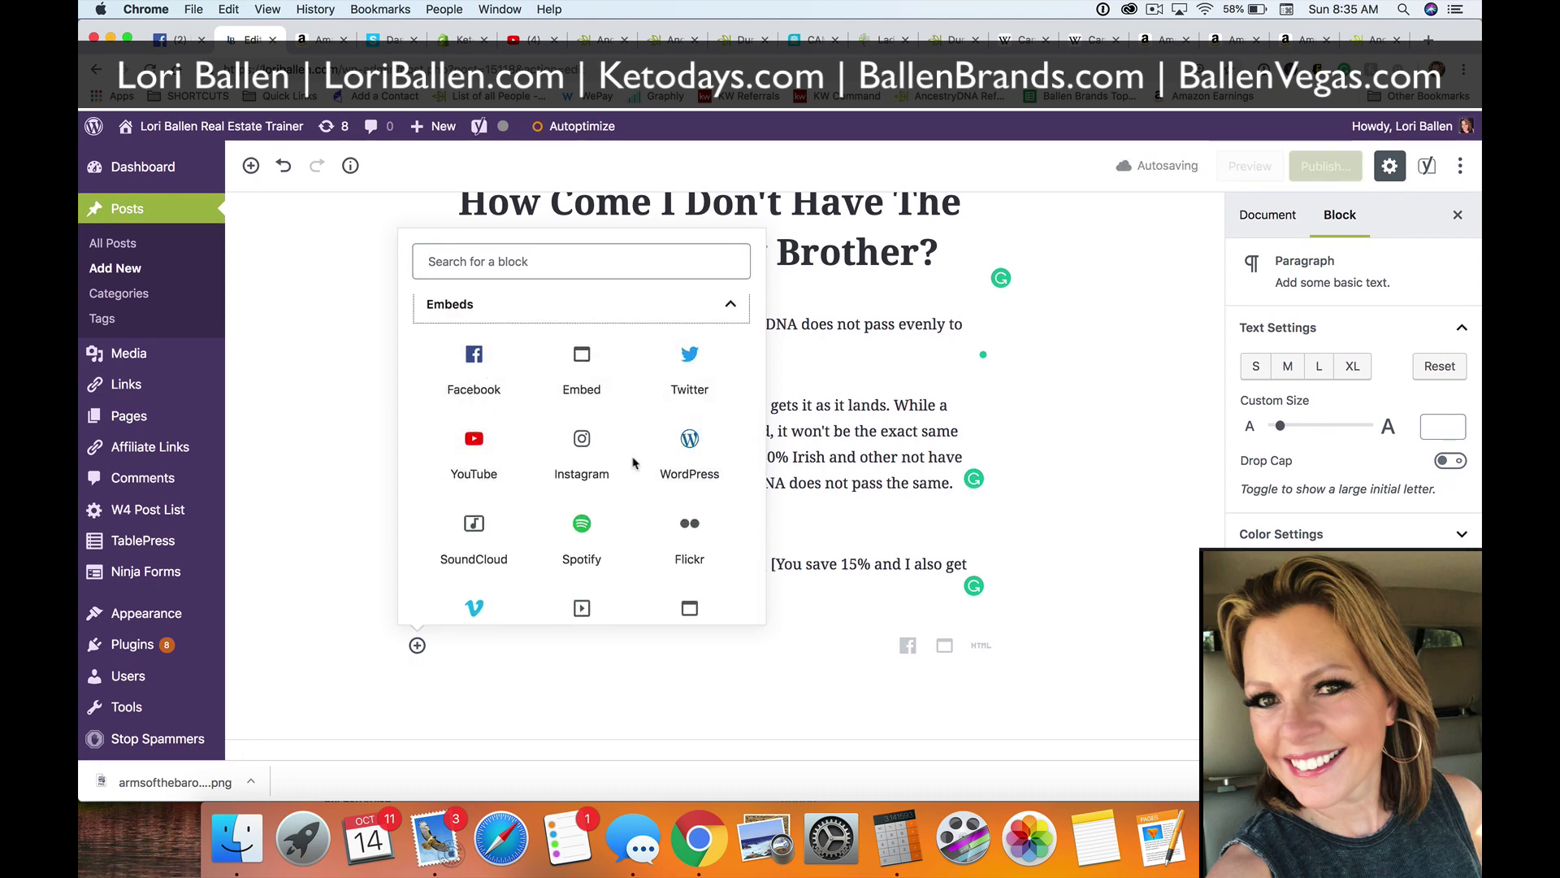
scroll(646, 503, "down", 2)
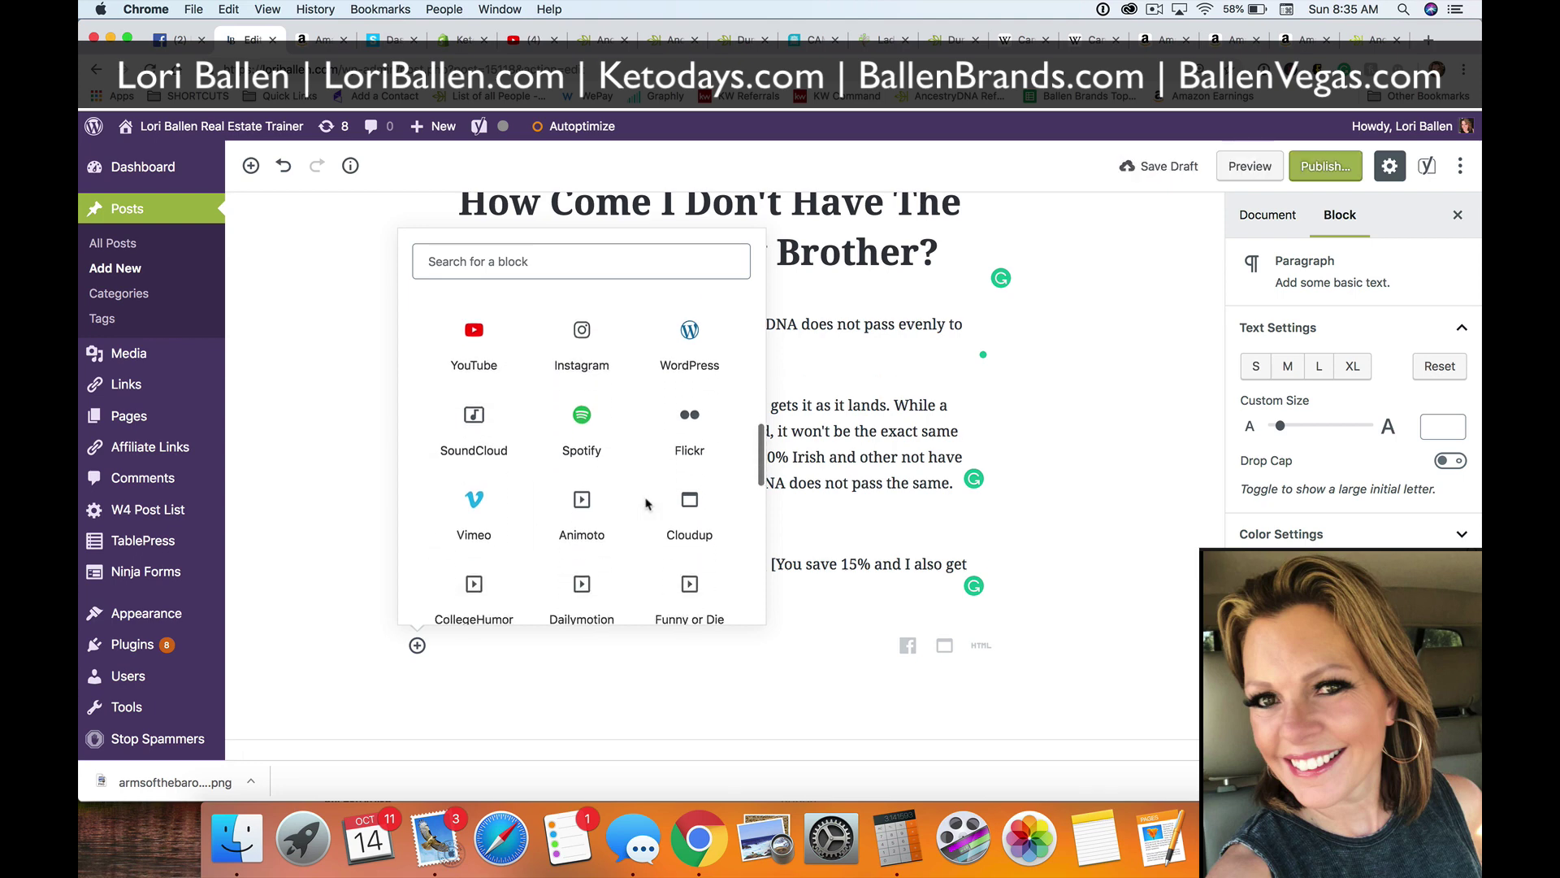
scroll(646, 503, "down", 5)
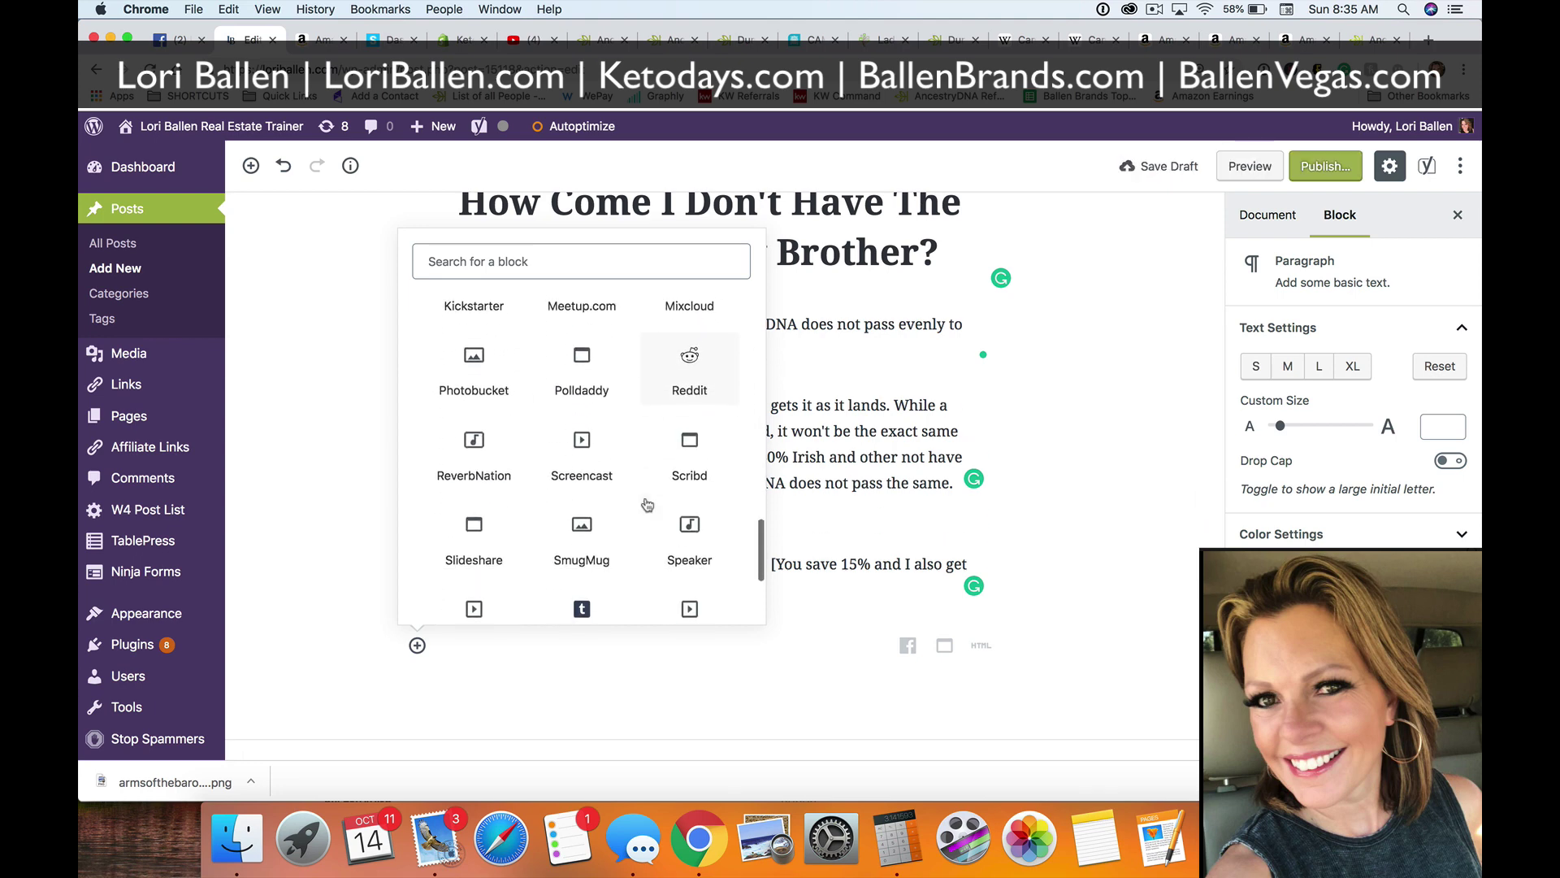
scroll(646, 503, "down", 3)
scroll(646, 503, "up", 7)
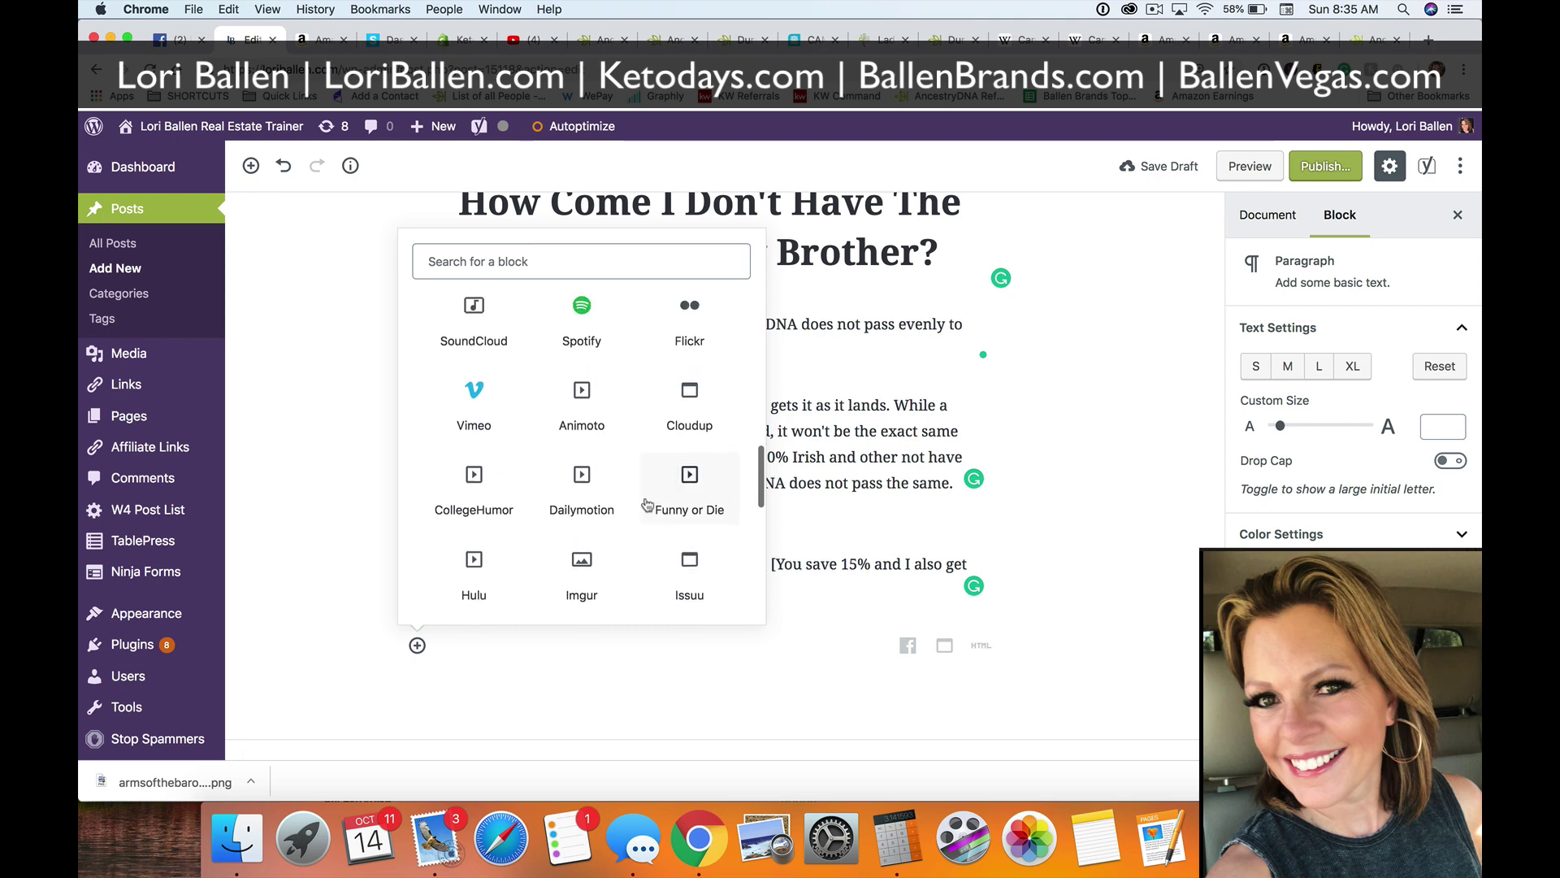
scroll(646, 503, "up", 4)
scroll(646, 503, "down", 1)
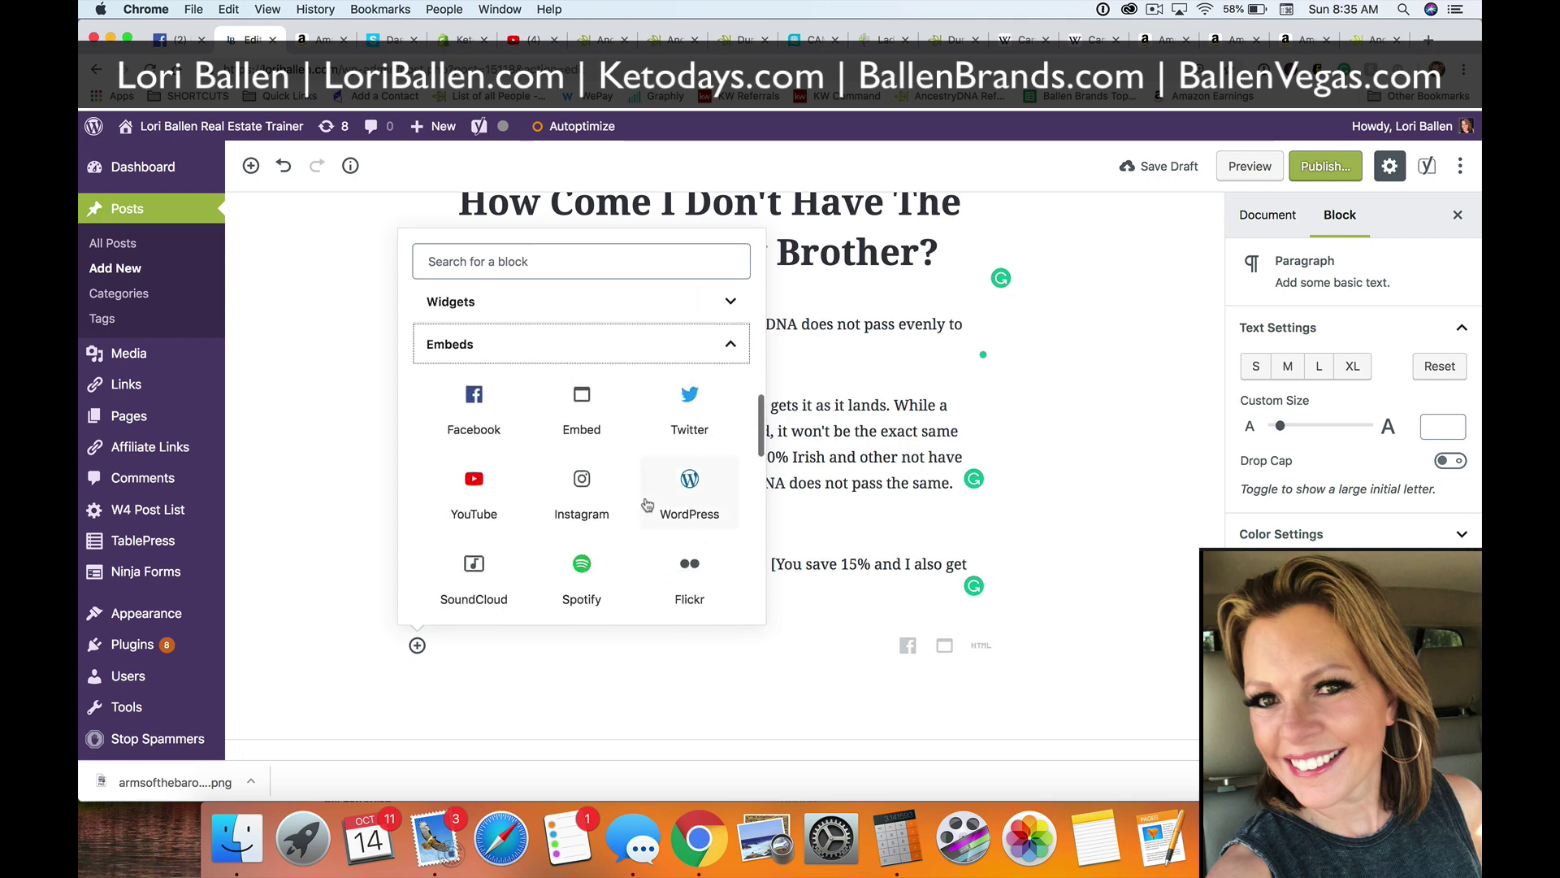
left_click(479, 410)
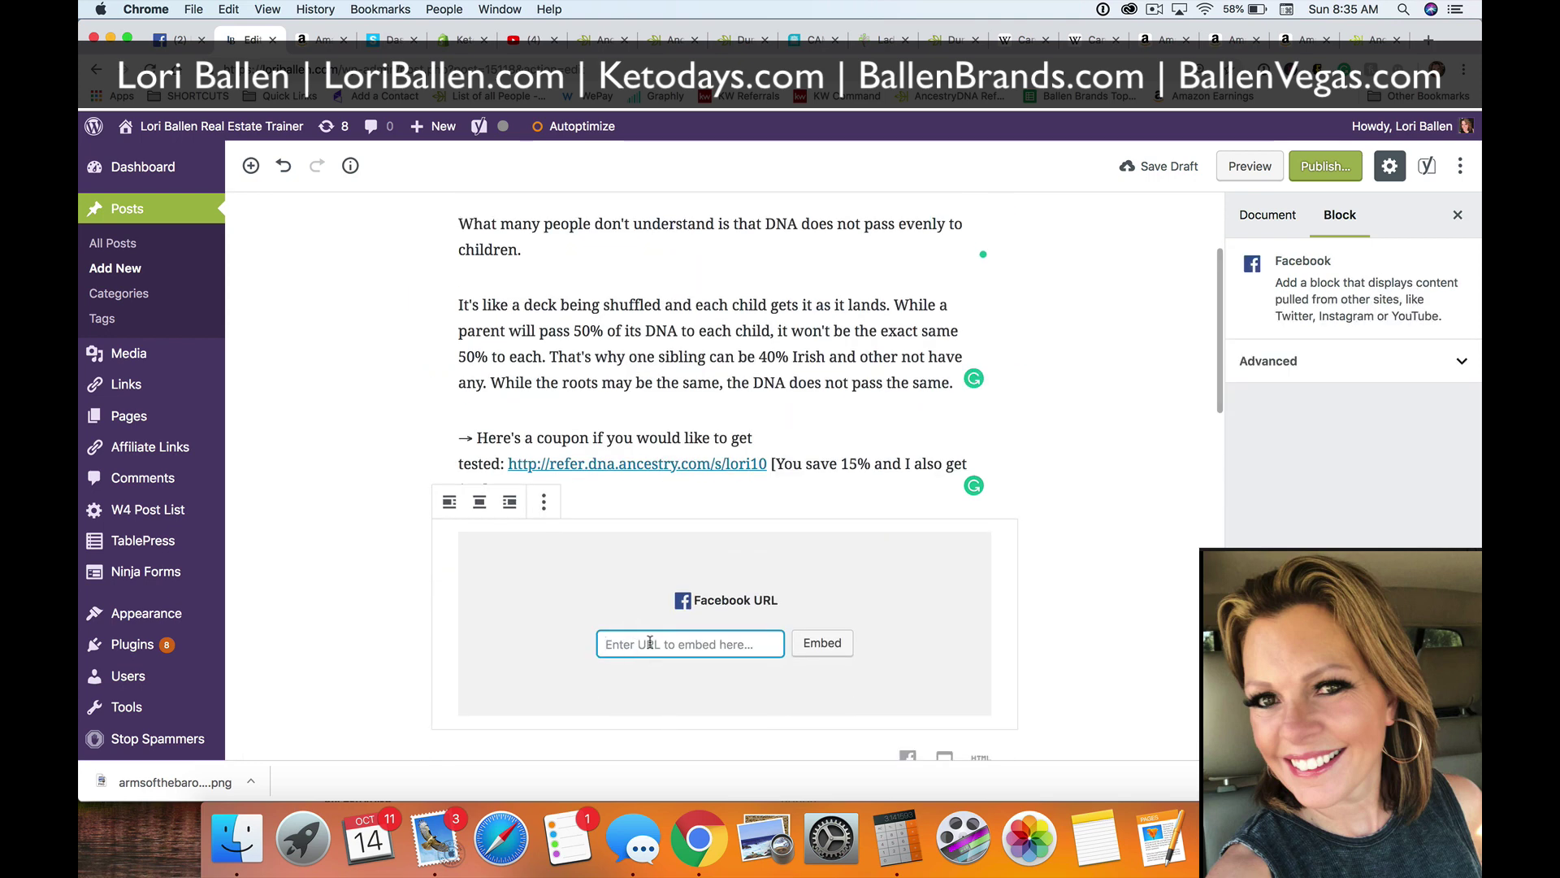
Step: Paste the DNA post's Facebook URL into the block, embed it, and preview the post
key("super+v")
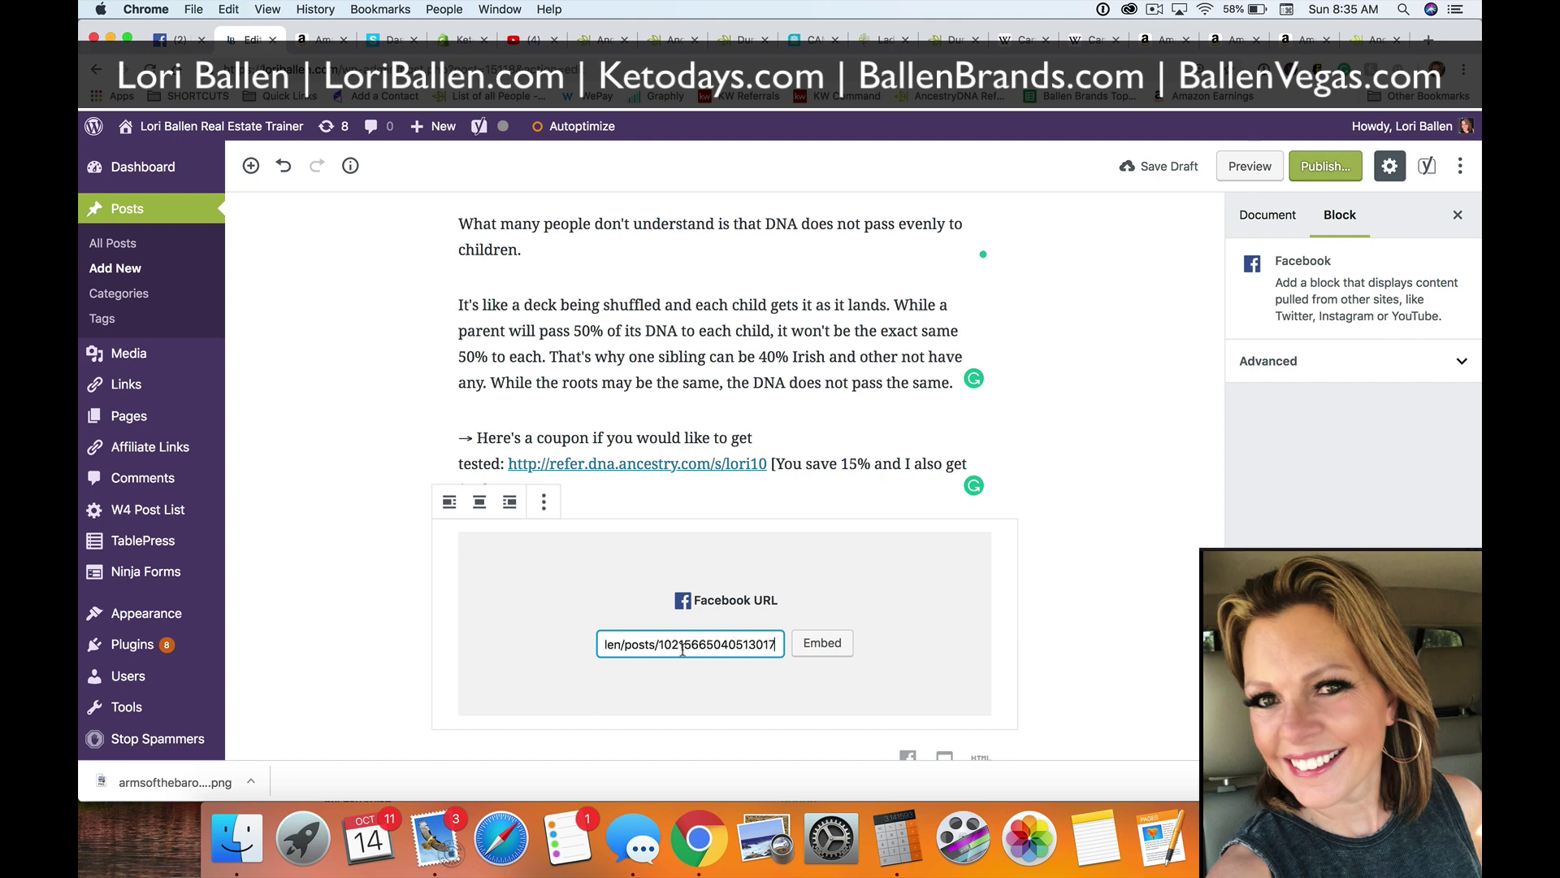
left_click(828, 646)
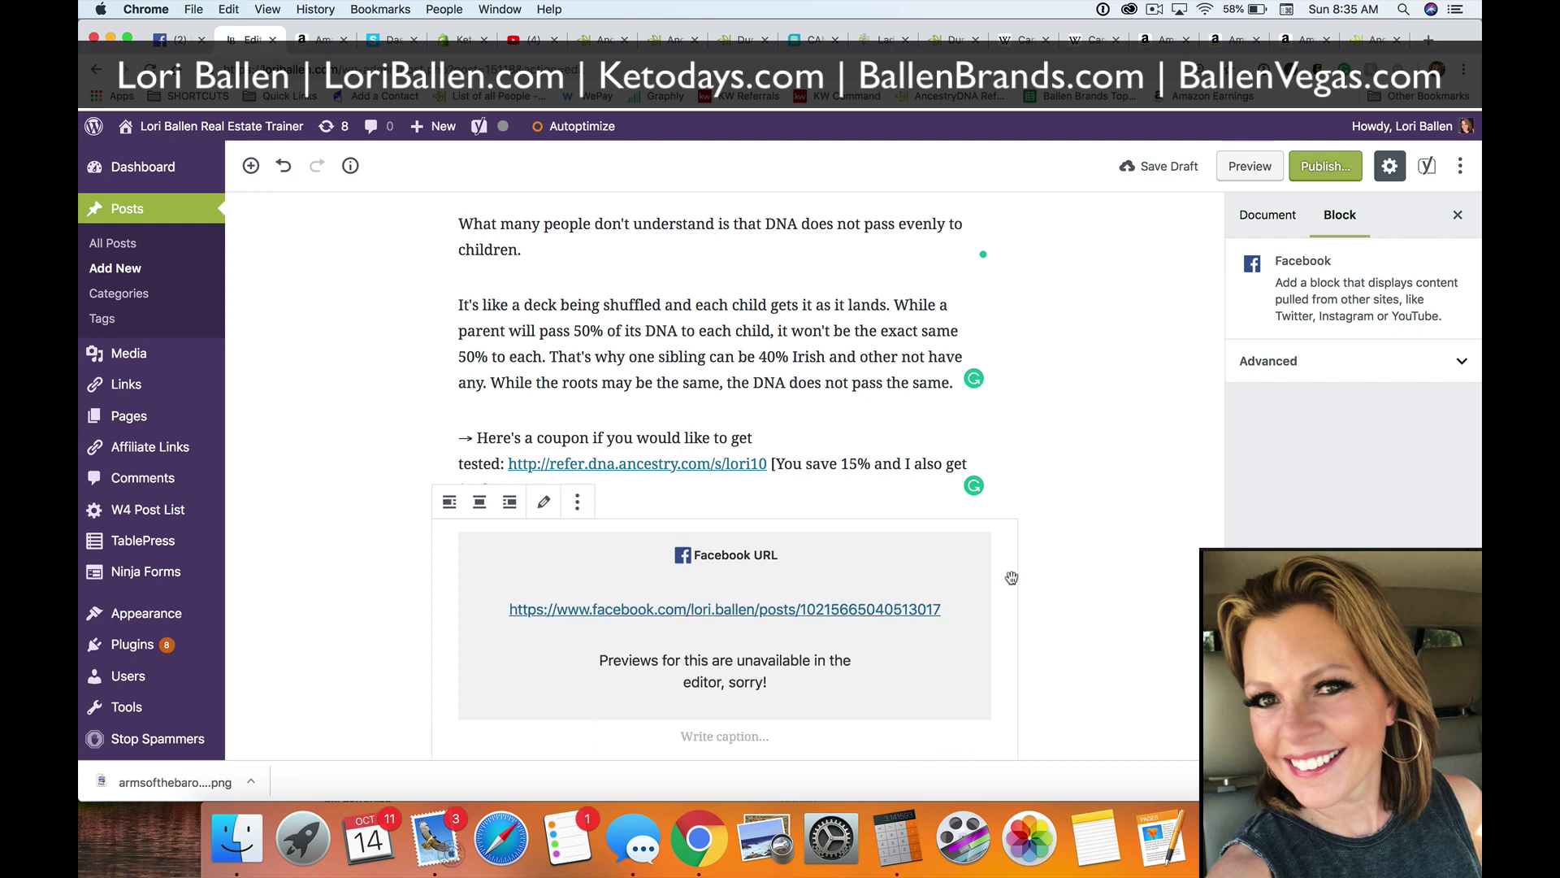
scroll(1011, 577, "down", 3)
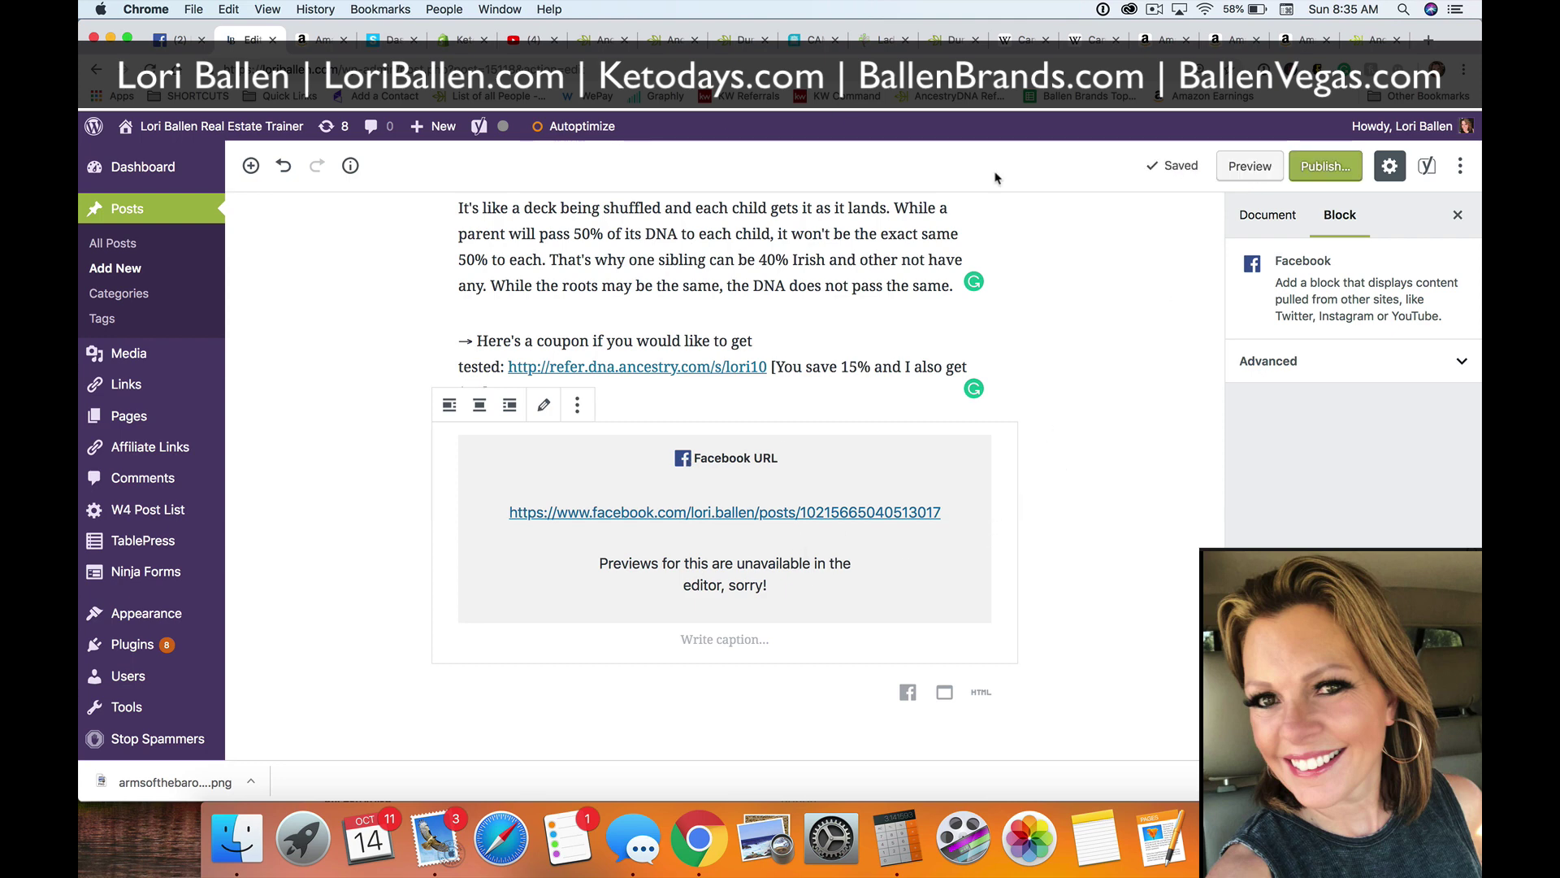
left_click(1251, 168)
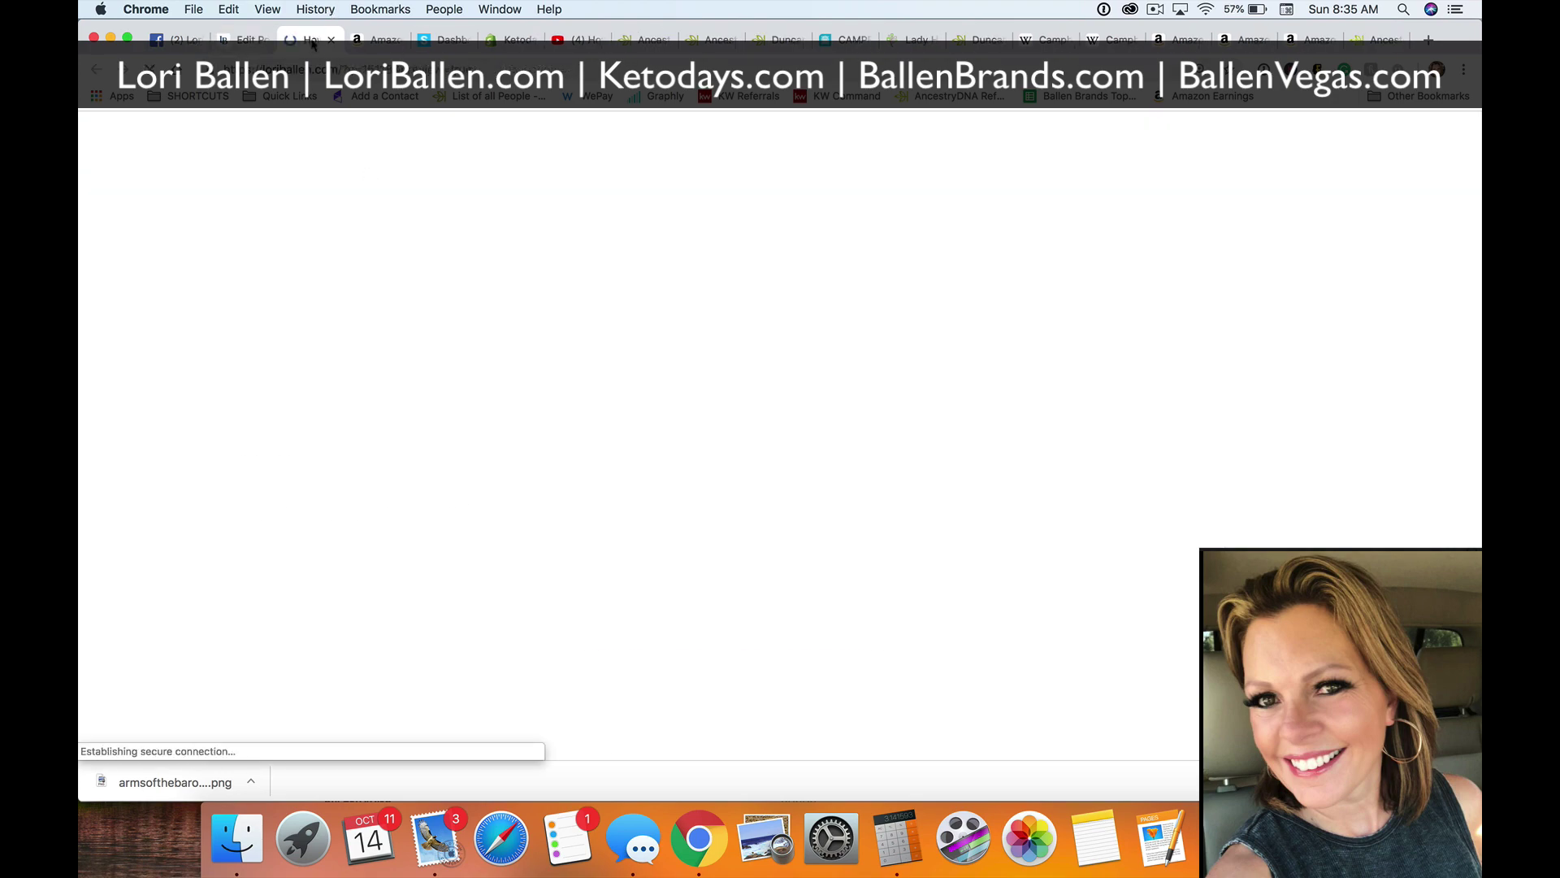
Step: Check the embedded post in the preview, then switch back to the Facebook post page
scroll(525, 355, "down", 4)
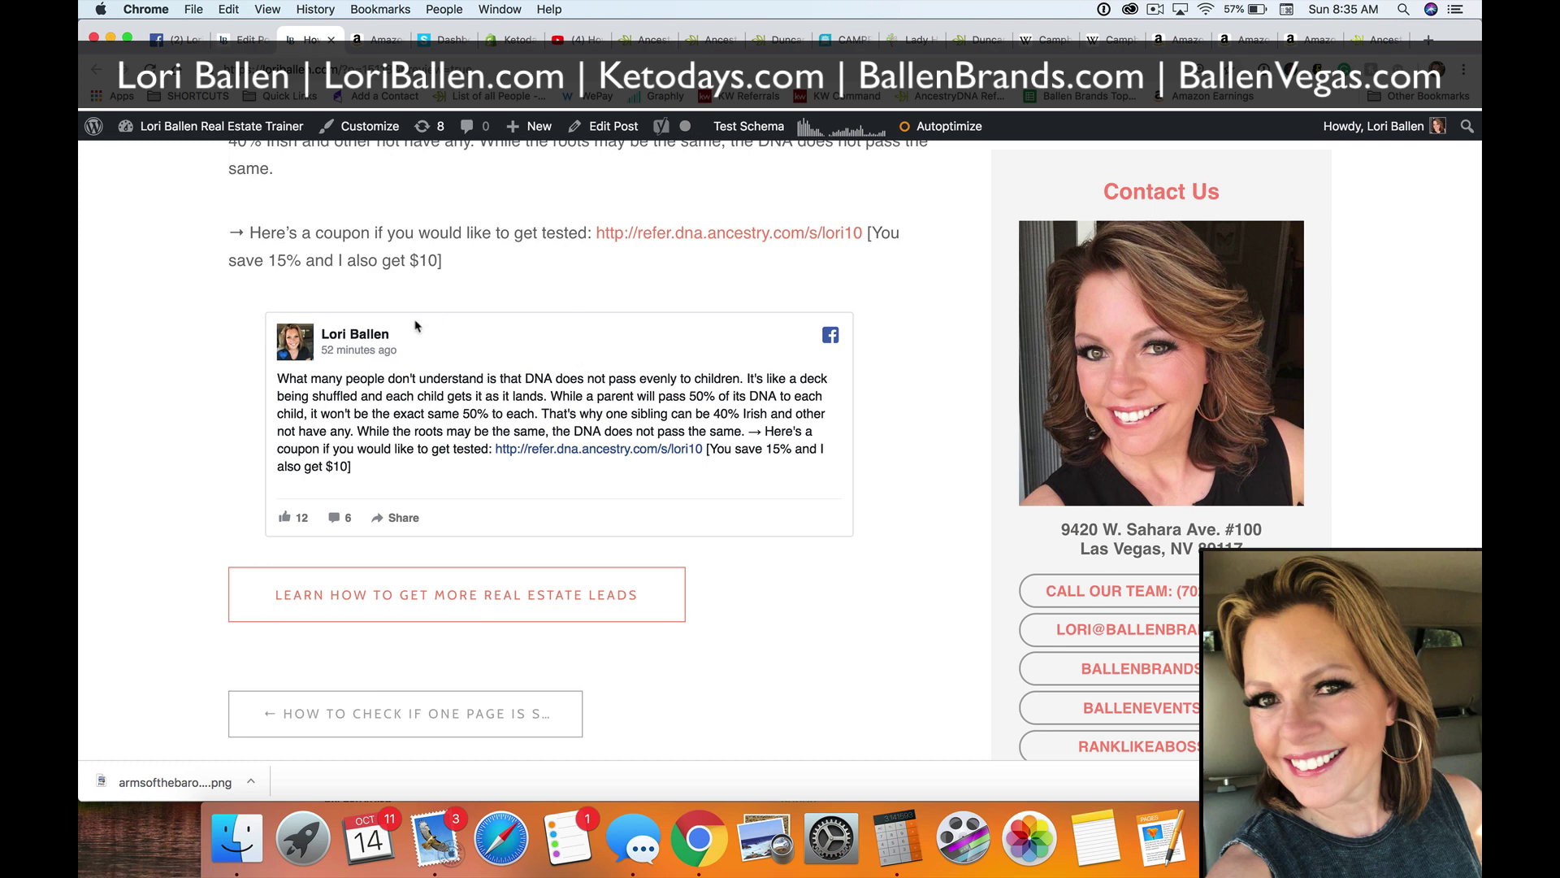
left_click(155, 40)
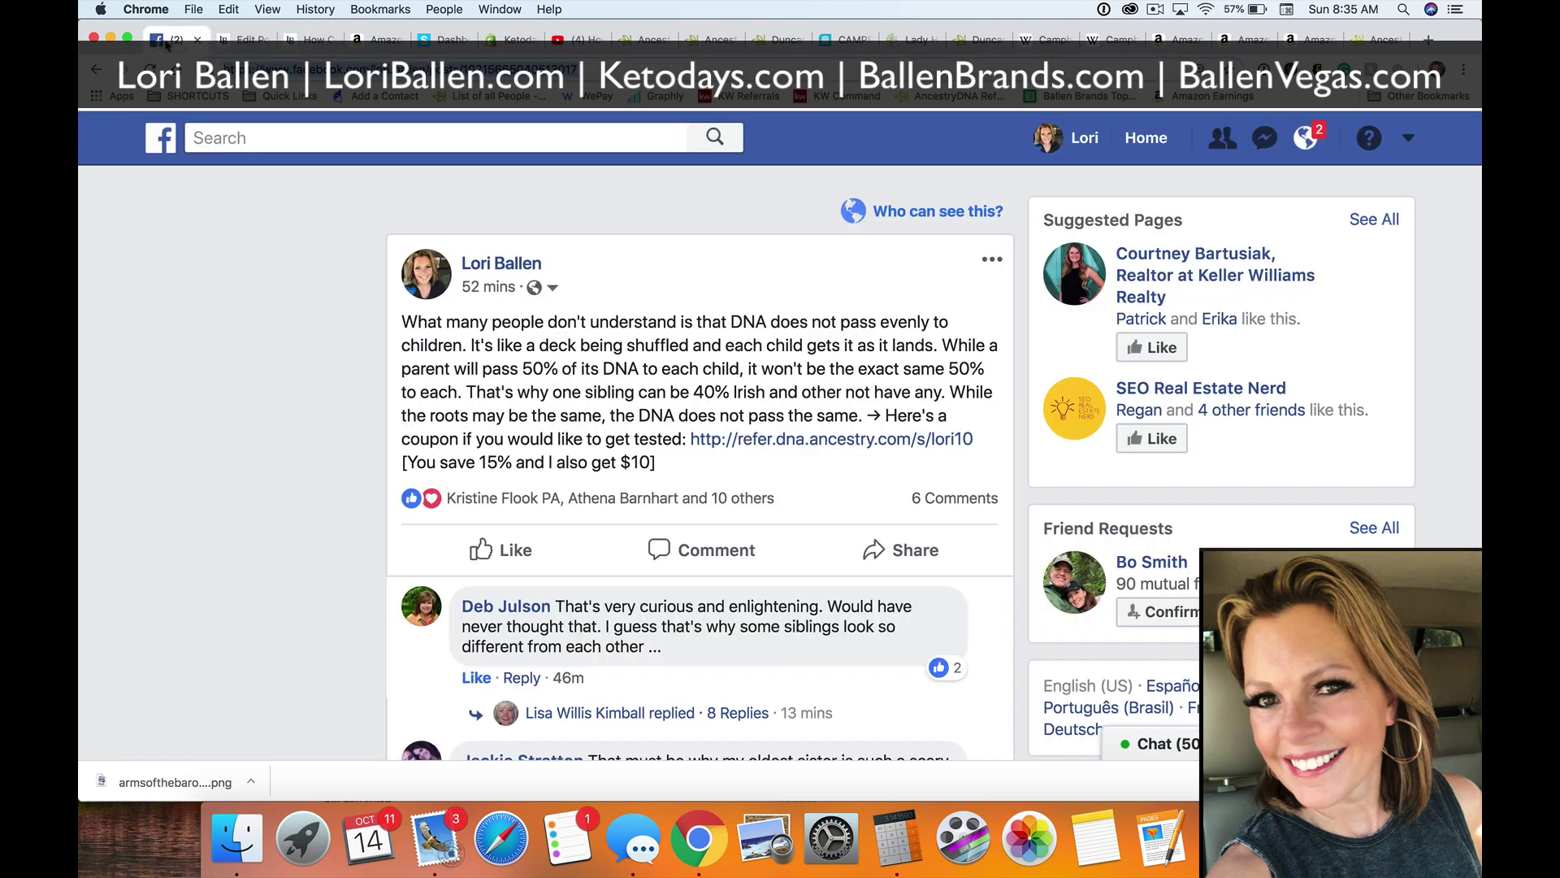
Step: Copy the DNA post's iframe embed code from its Embed menu option
left_click(992, 261)
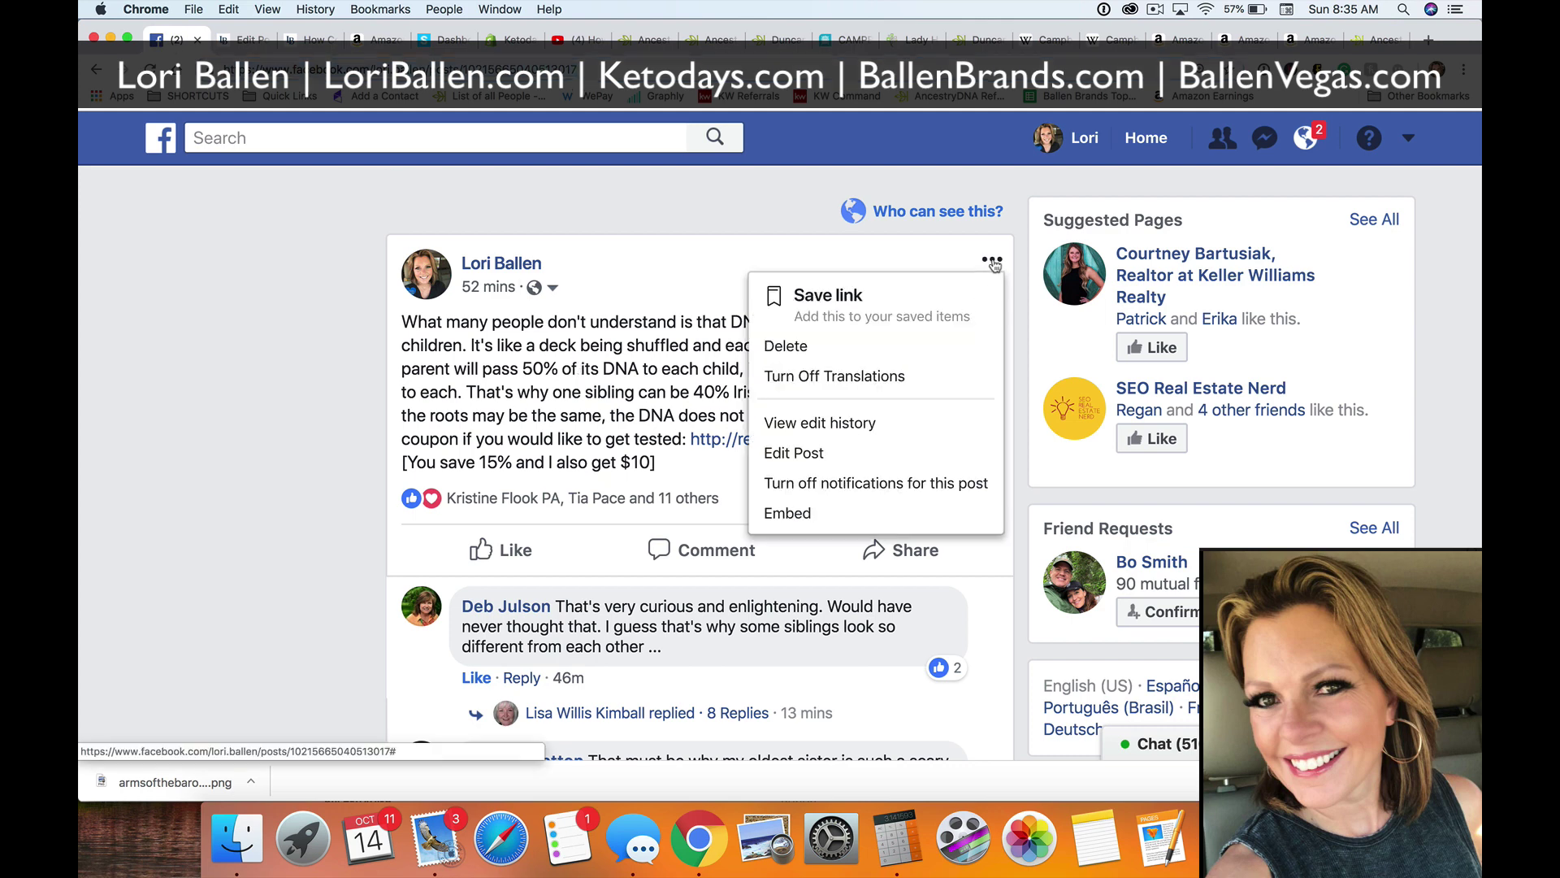
left_click(840, 510)
left_click(610, 394)
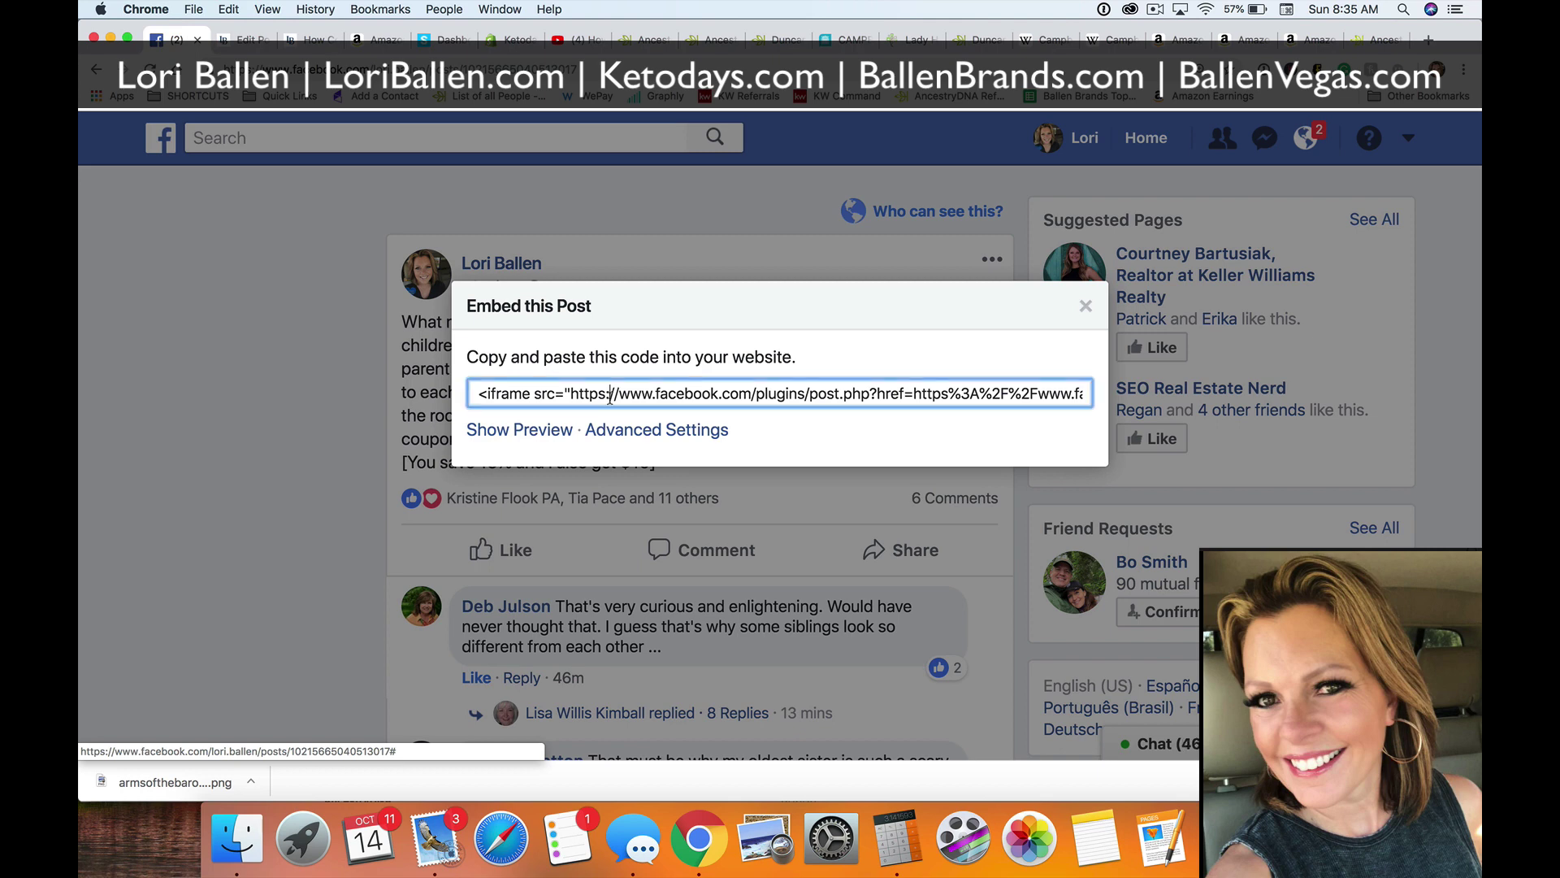
key("super+c")
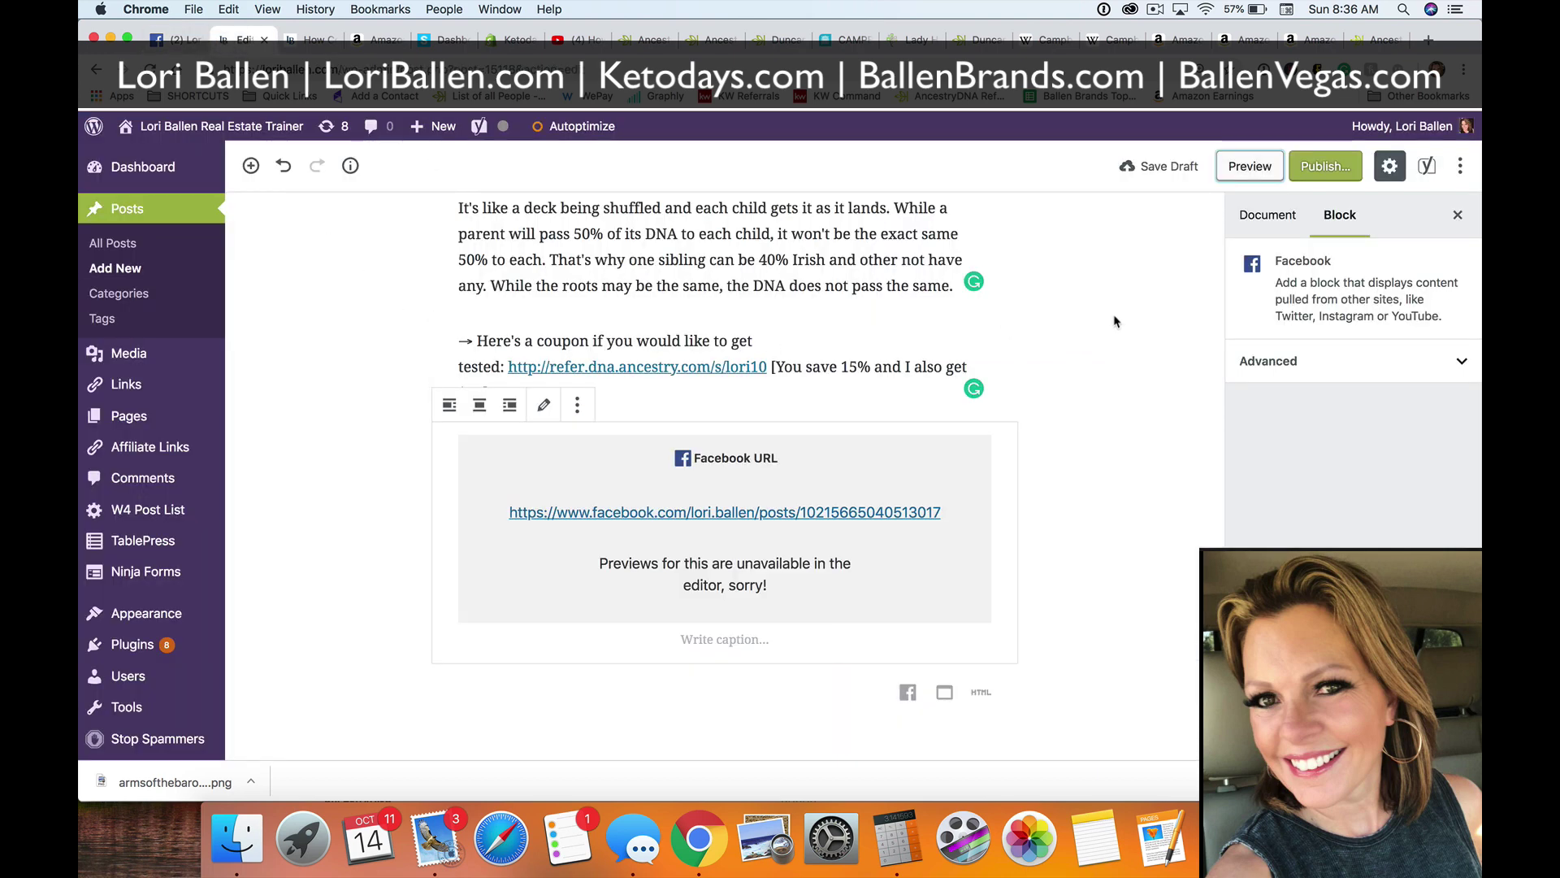
scroll(1114, 321, "up", 5)
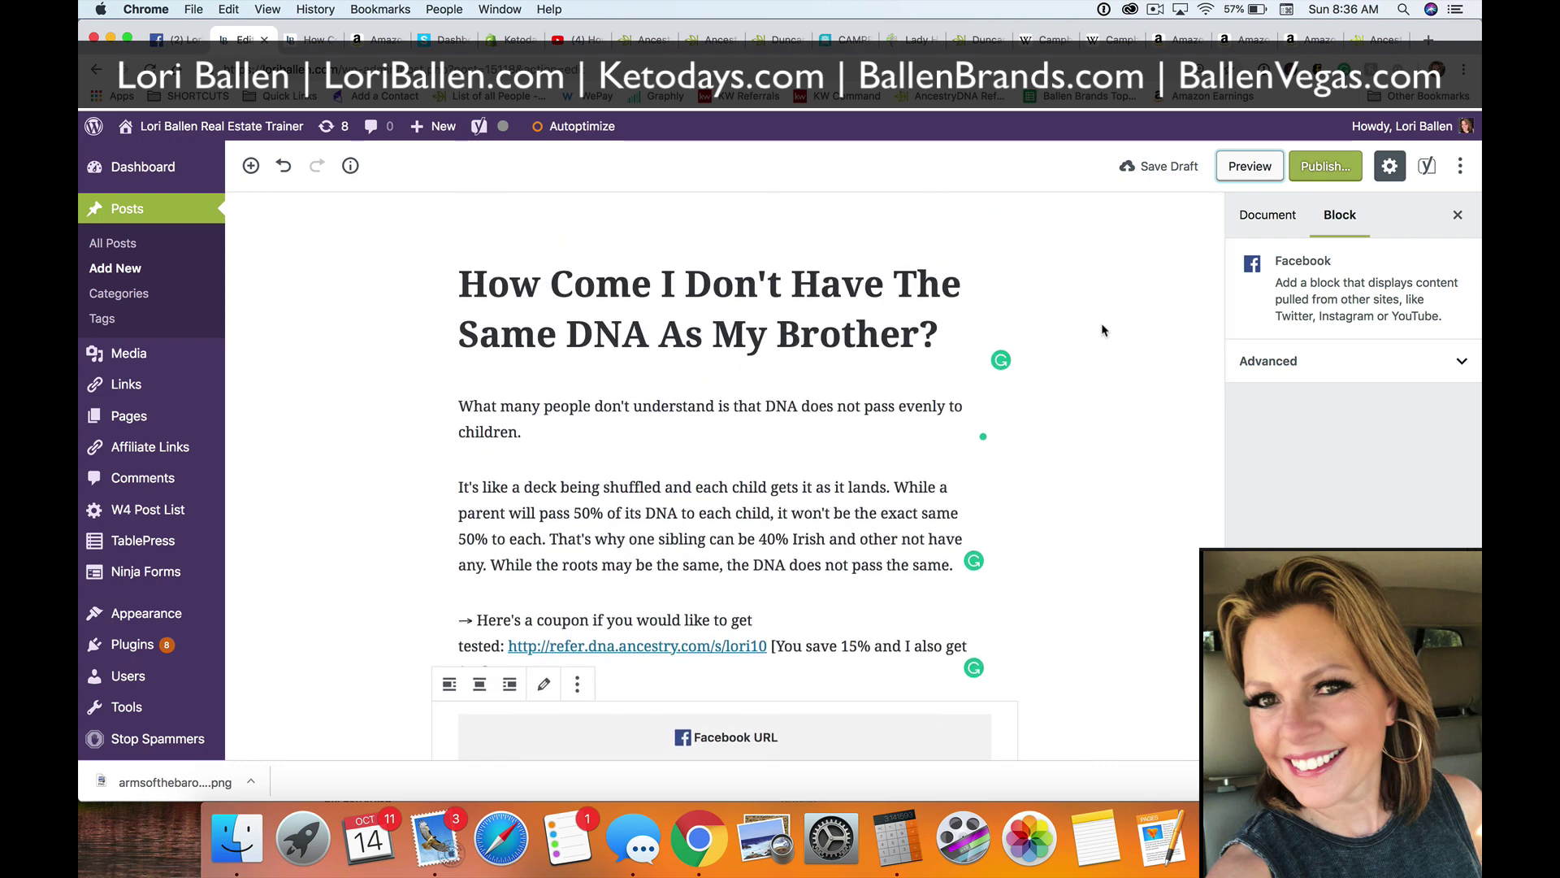
scroll(1100, 323, "down", 1)
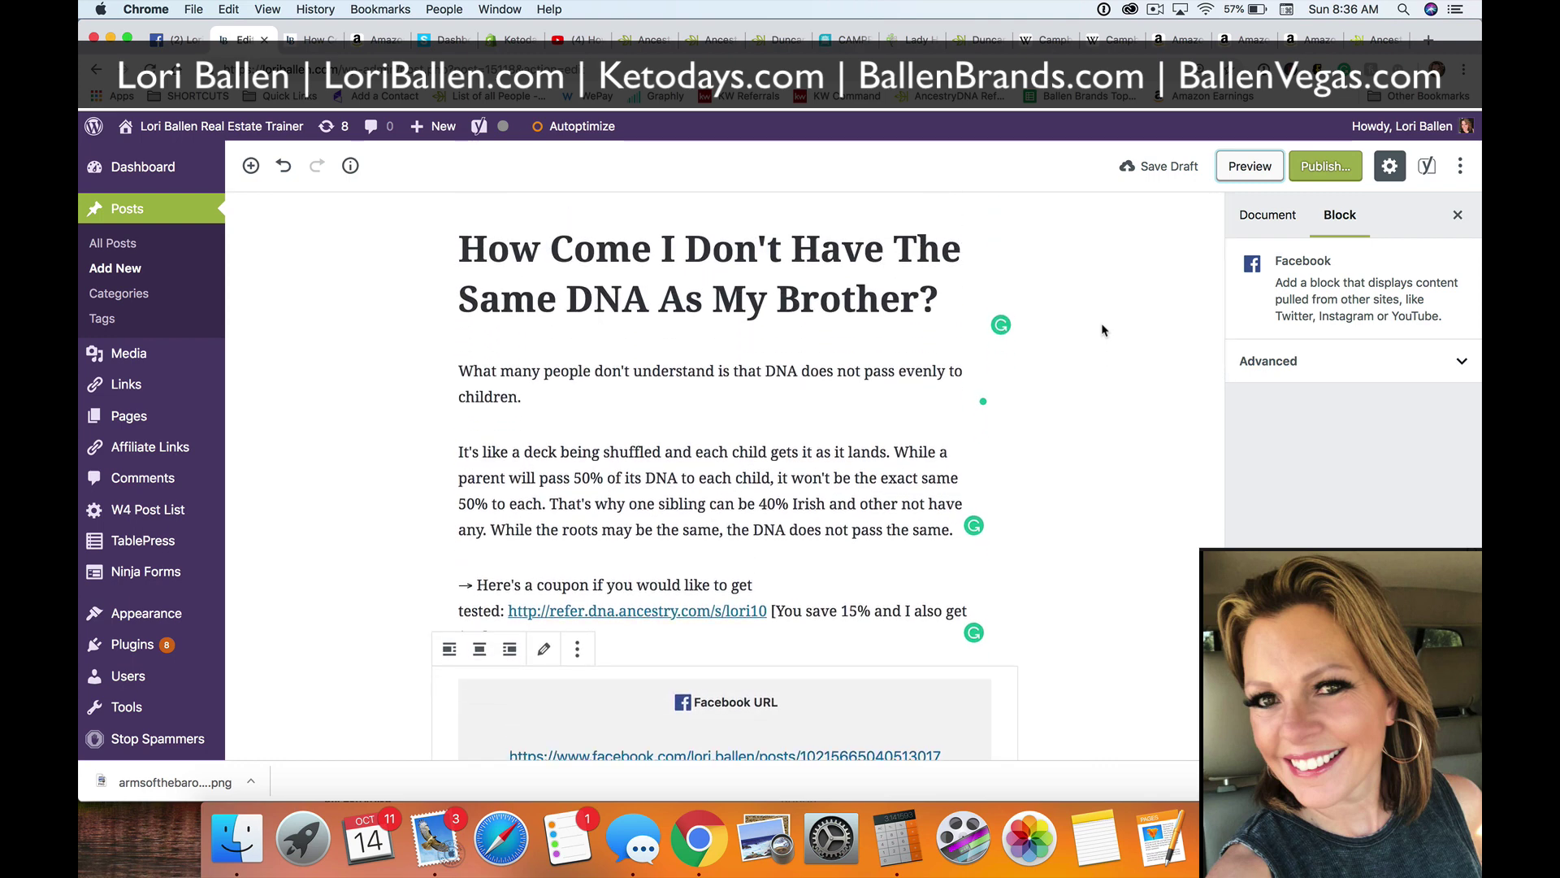
scroll(1100, 329, "up", 1)
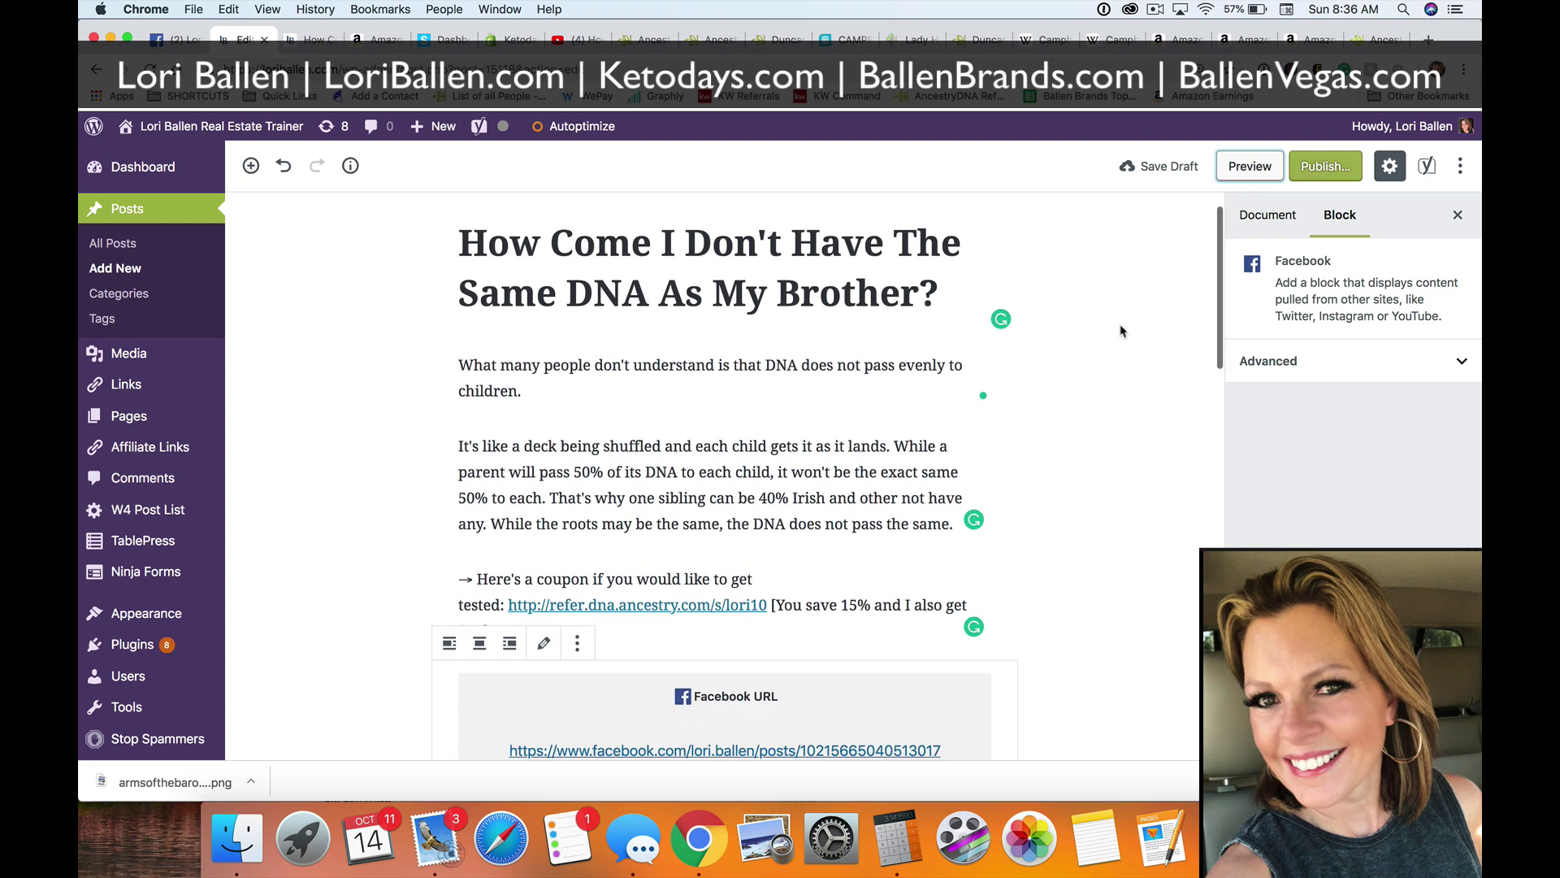
scroll(1120, 330, "down", 3)
scroll(1121, 330, "up", 3)
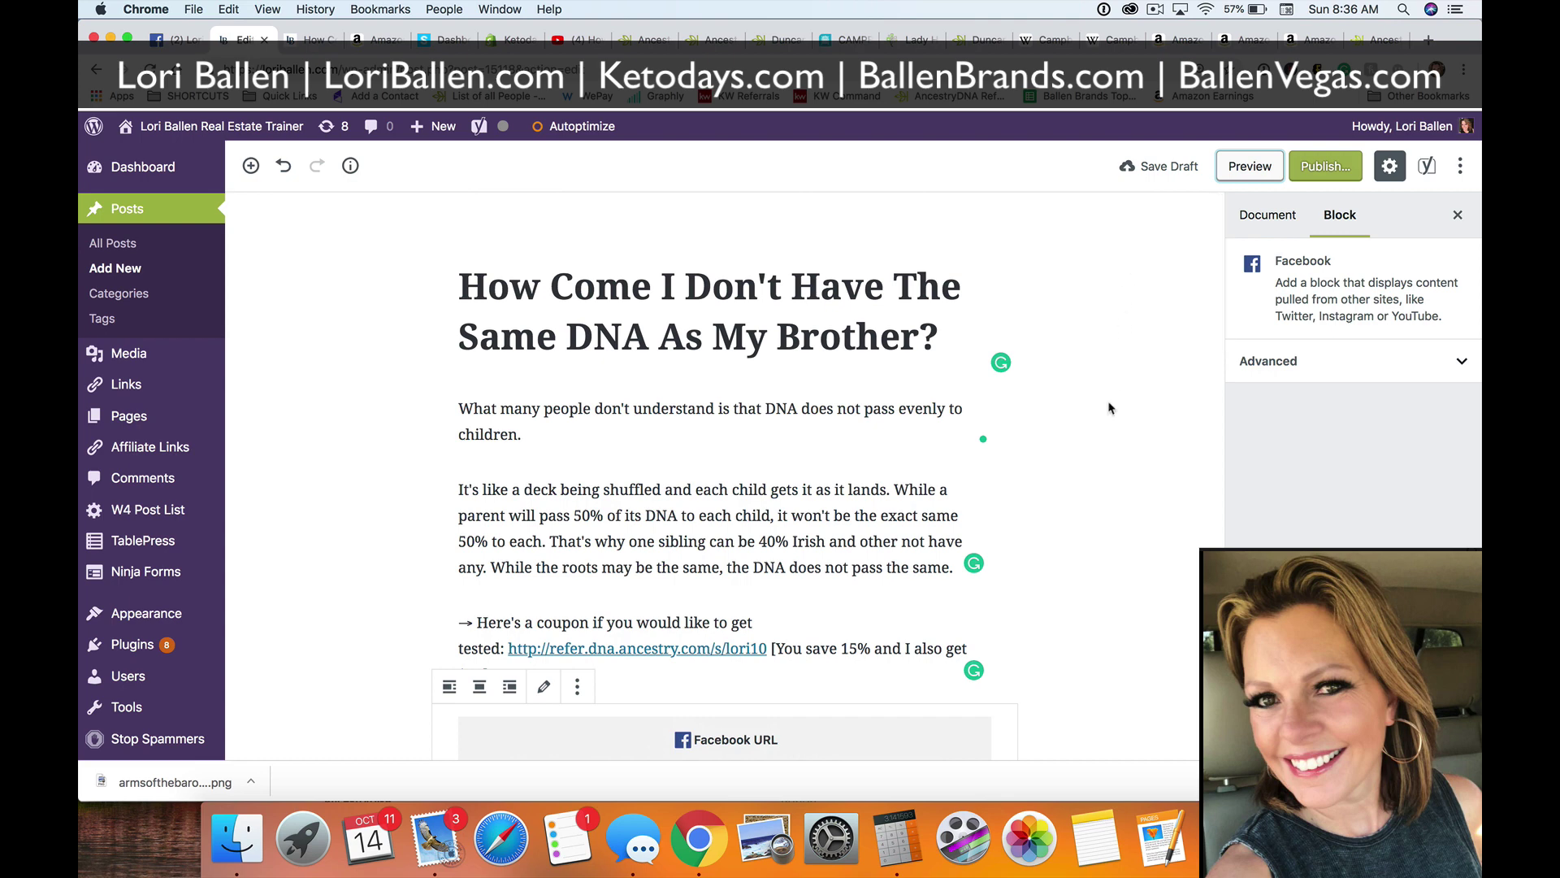
scroll(1110, 408, "down", 3)
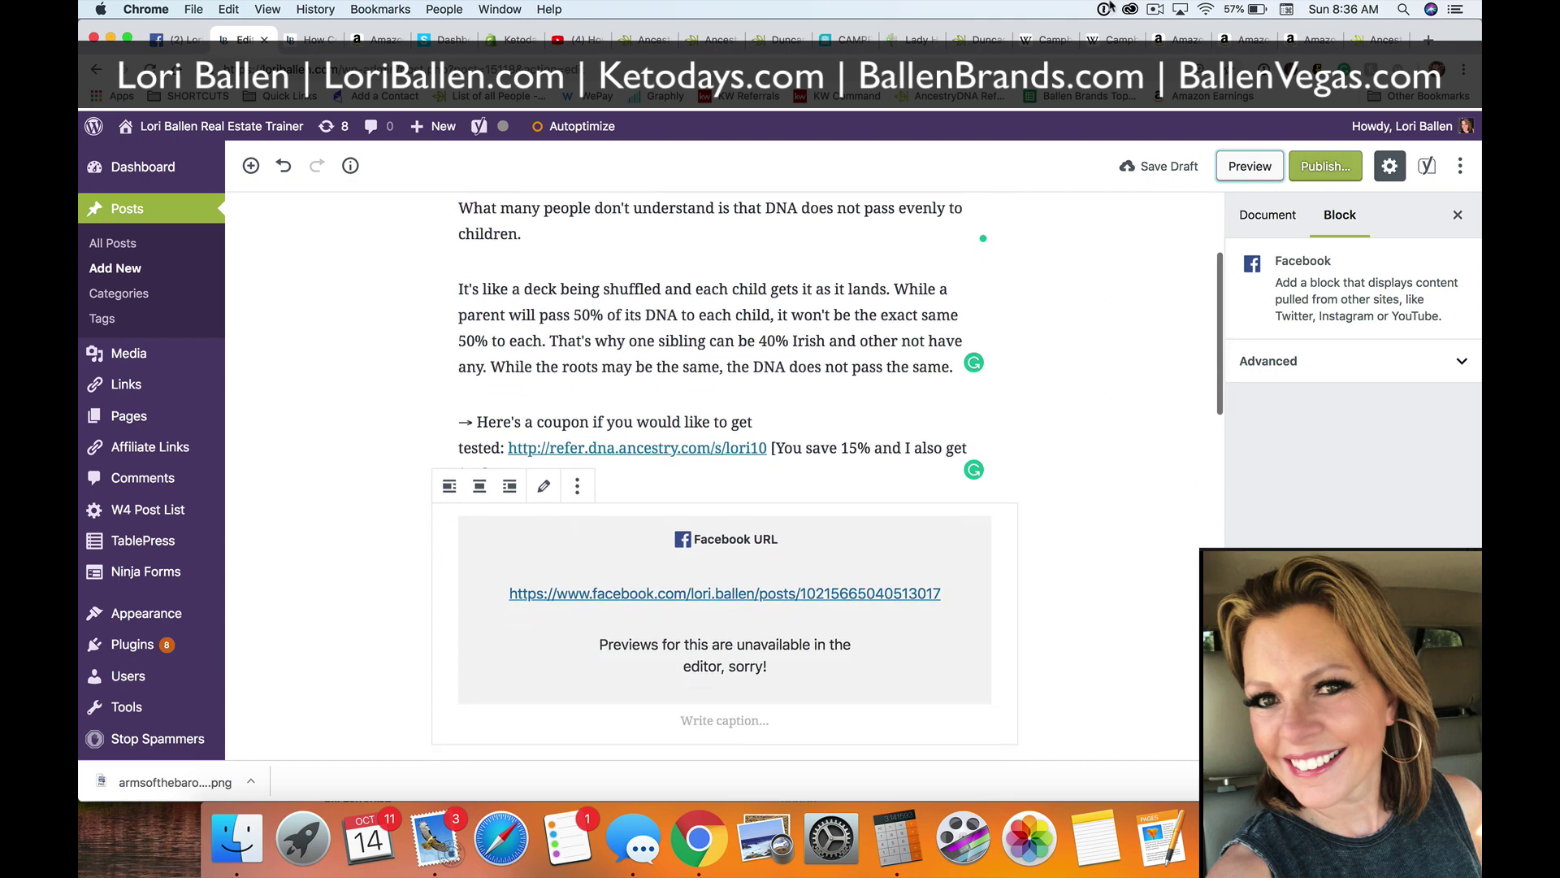